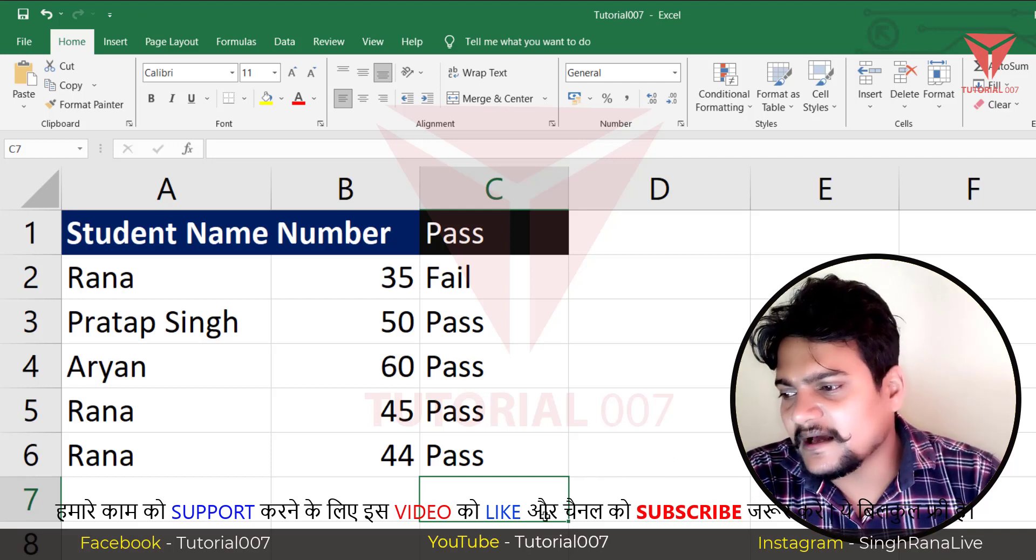
Change C2's IF condition from B2>40 to B2<50.
double_click(480, 290)
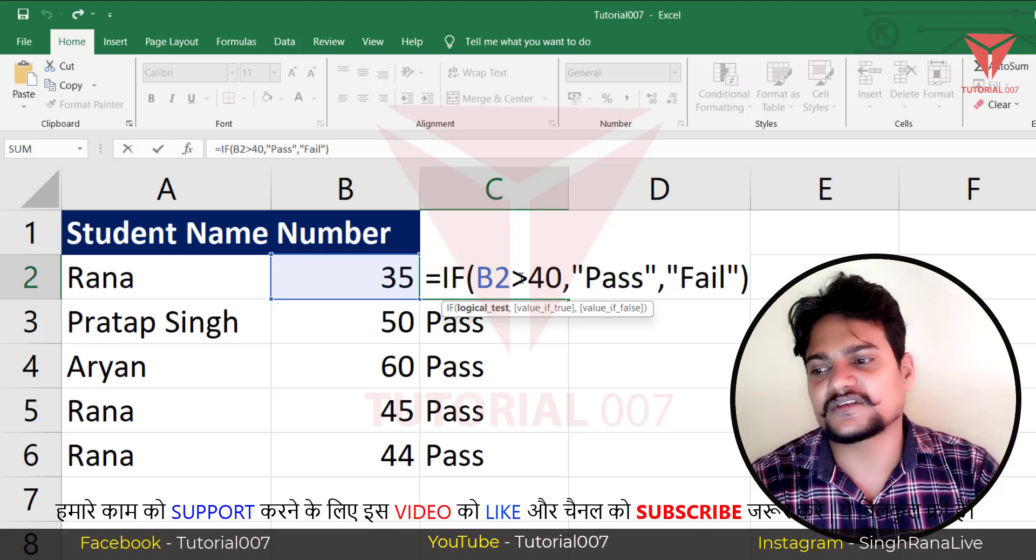
double_click(521, 277)
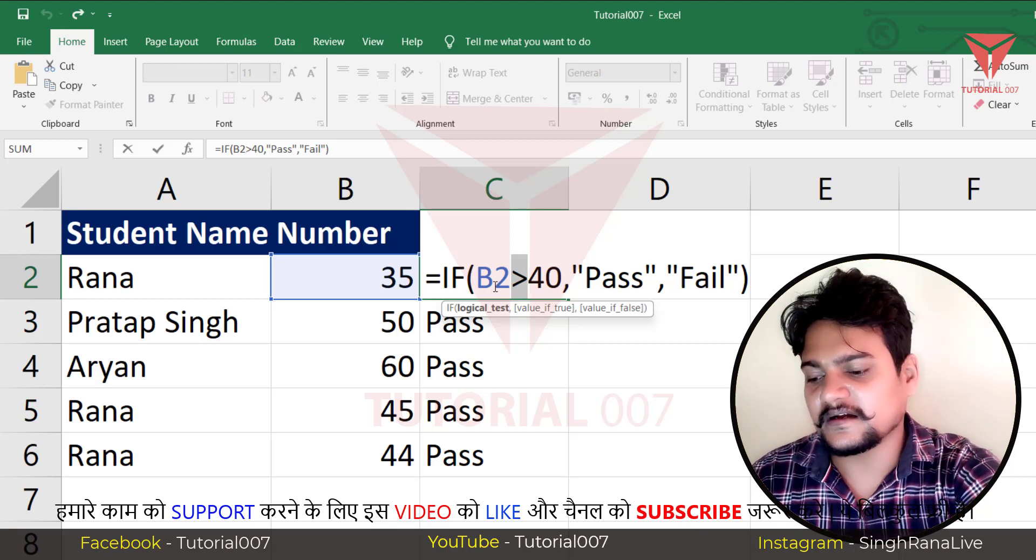
type("<")
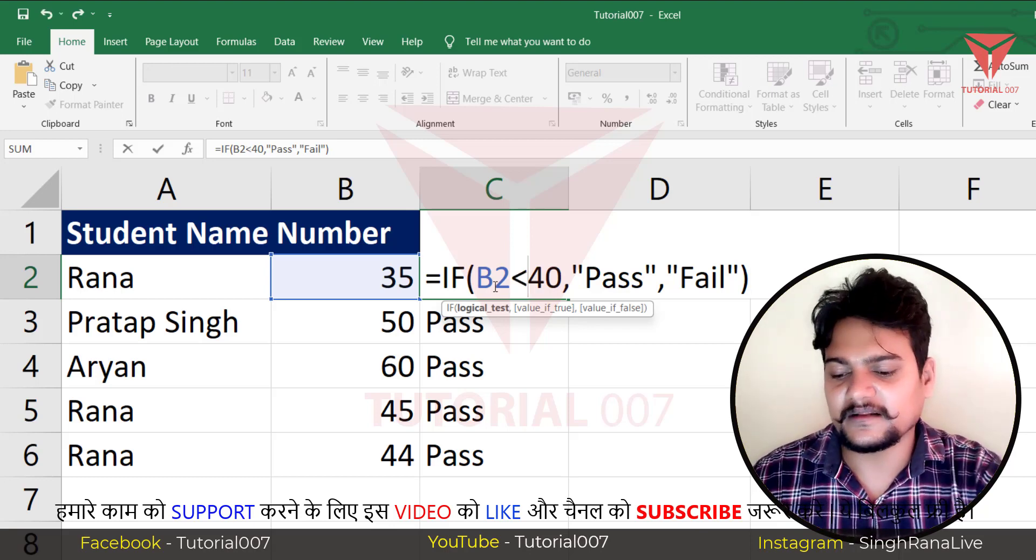
key("shift+Right")
type("5")
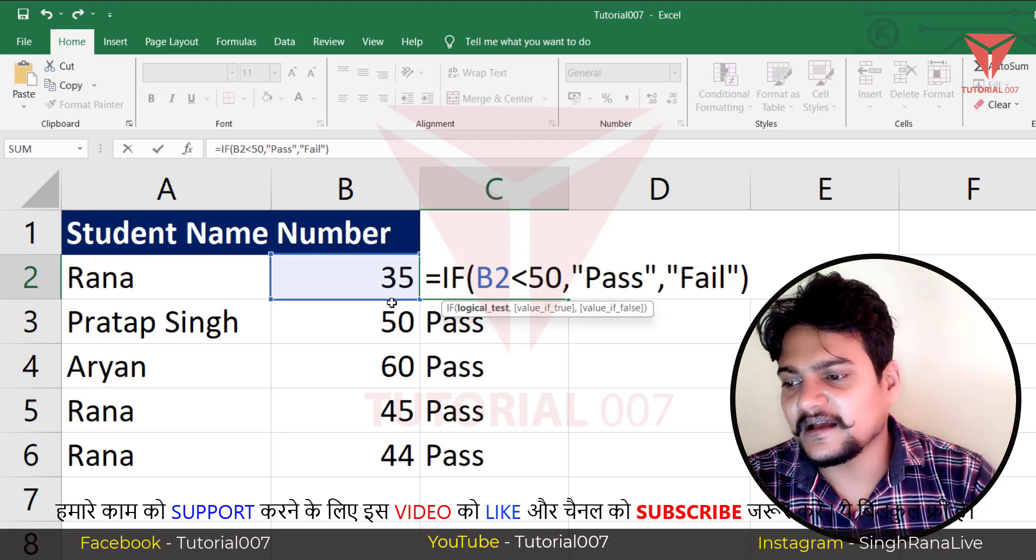
Replace the first result 'Pass' in C2's formula with 'Fail'.
left_click(468, 311)
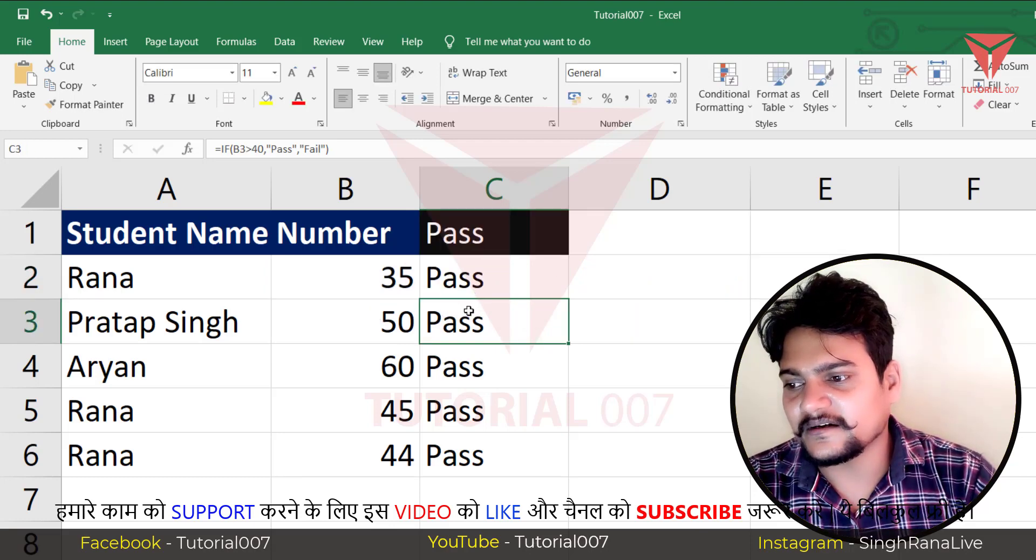
left_click(386, 283)
double_click(386, 283)
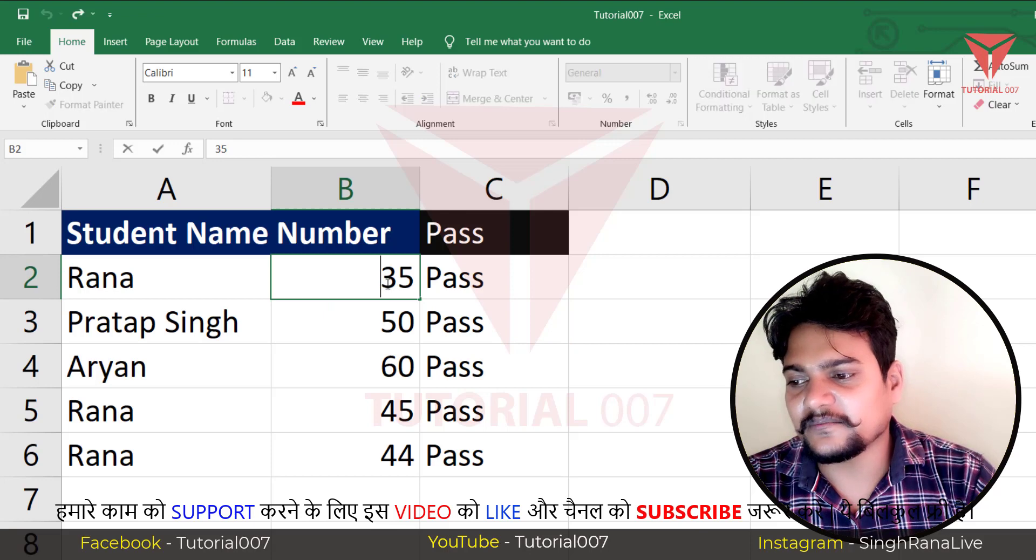
left_click(472, 276)
double_click(472, 277)
left_click_drag(586, 278, 642, 281)
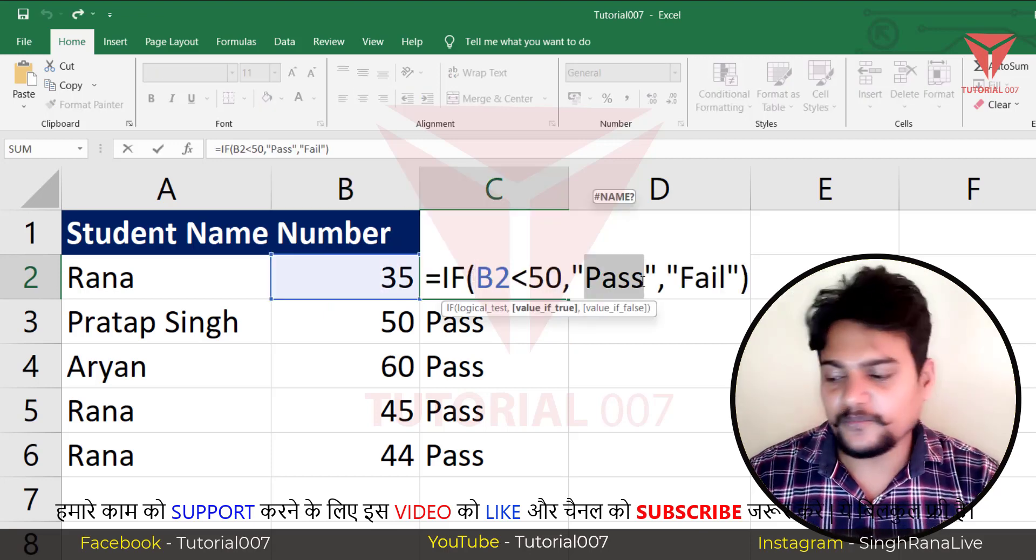
type("Fa")
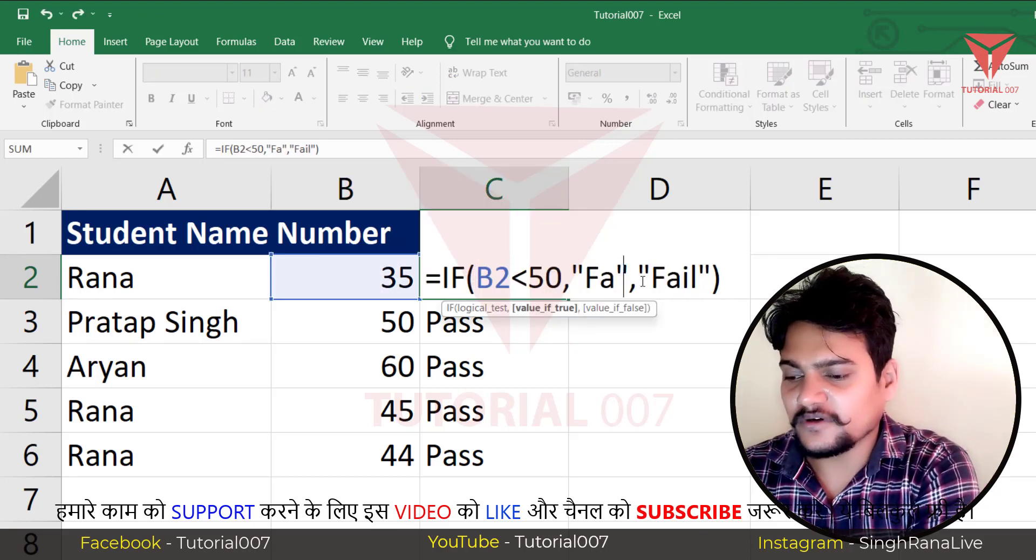
type("il")
Change the second result to 'Pass' and commit =IF(B2<50,"Fail","Pass").
double_click(682, 278)
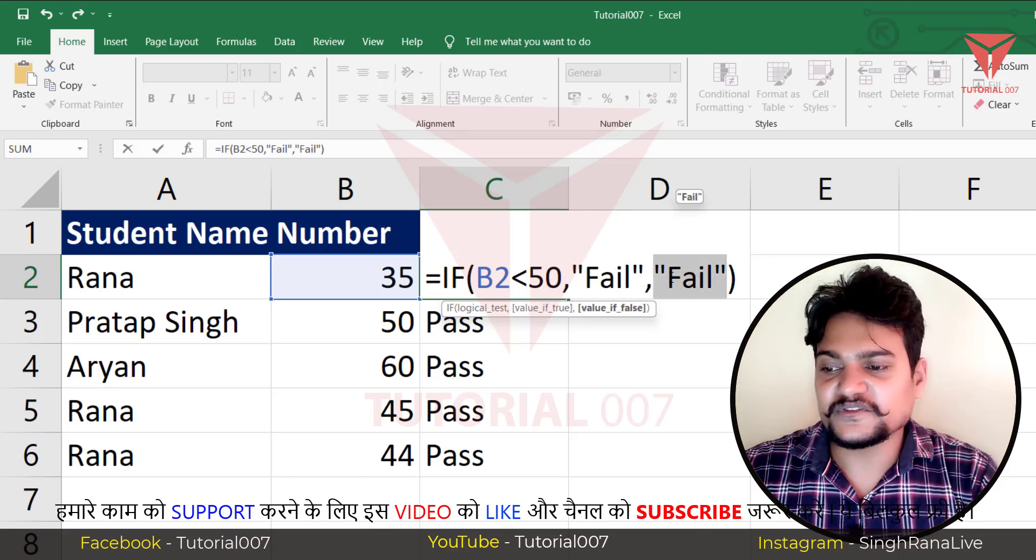
left_click(672, 278)
double_click(679, 278)
left_click(682, 278)
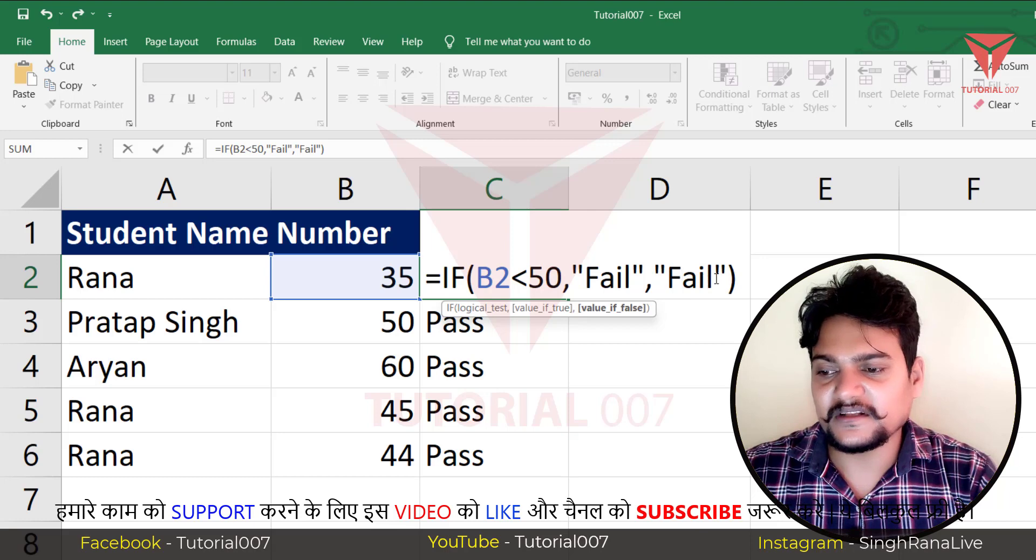
key("BackSpace")
key("BackSpace")
key("BackSpace")
key("BackSpace")
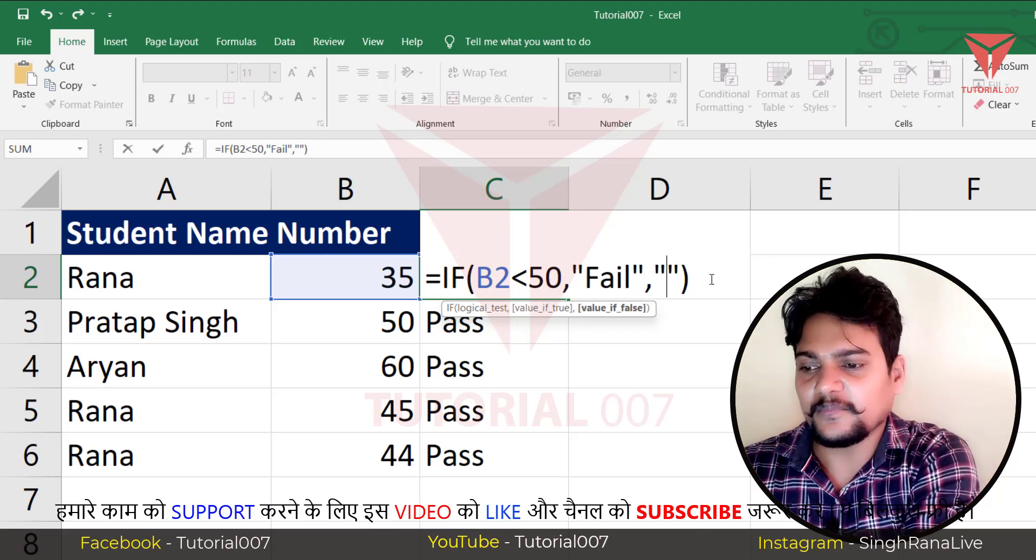
type("Pass")
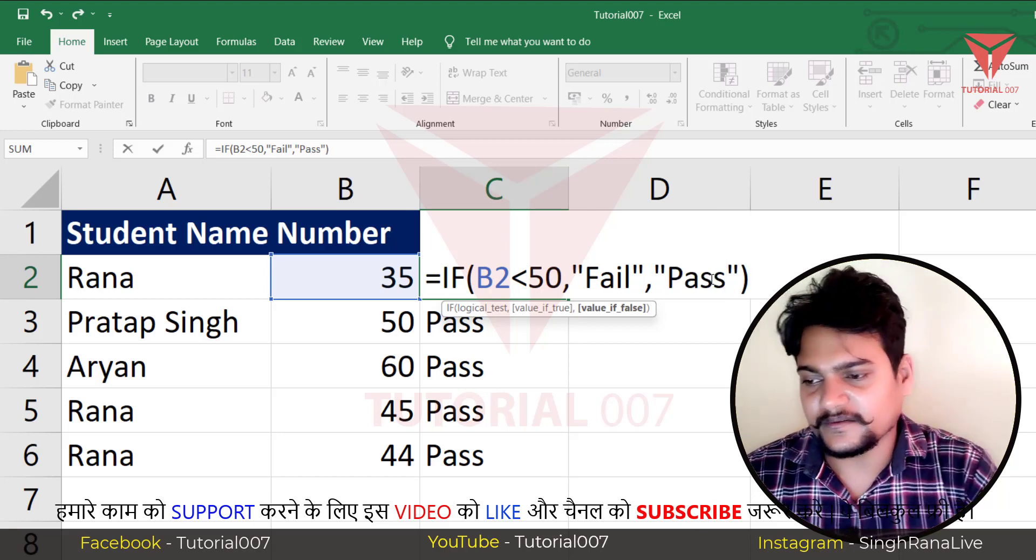
key("Return")
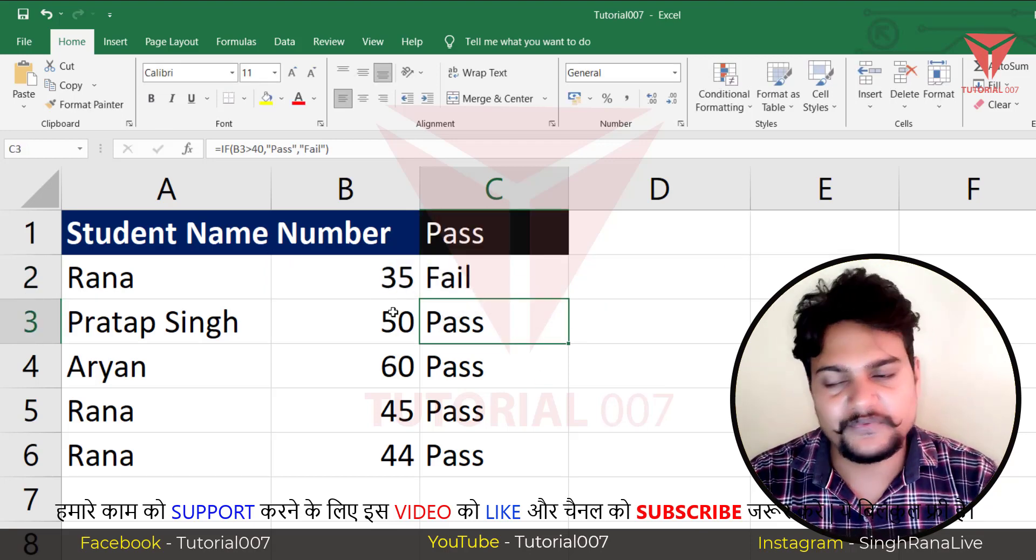
Fill C2's formula down to C6, giving Fail for 35, 45 and 44.
left_click(490, 270)
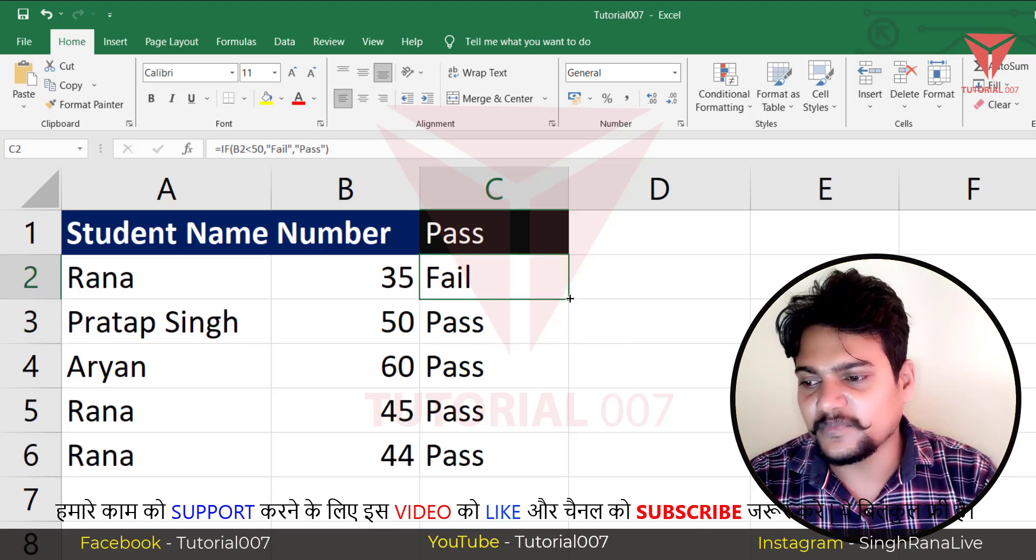
left_click_drag(570, 297, 559, 456)
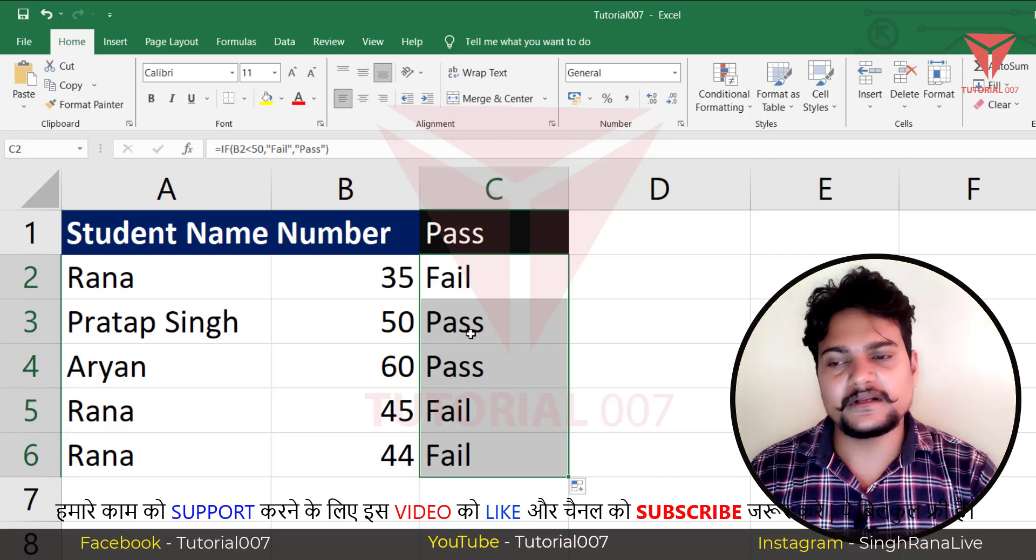
Change C2's condition from B2<50 to B2=35.
left_click(454, 277)
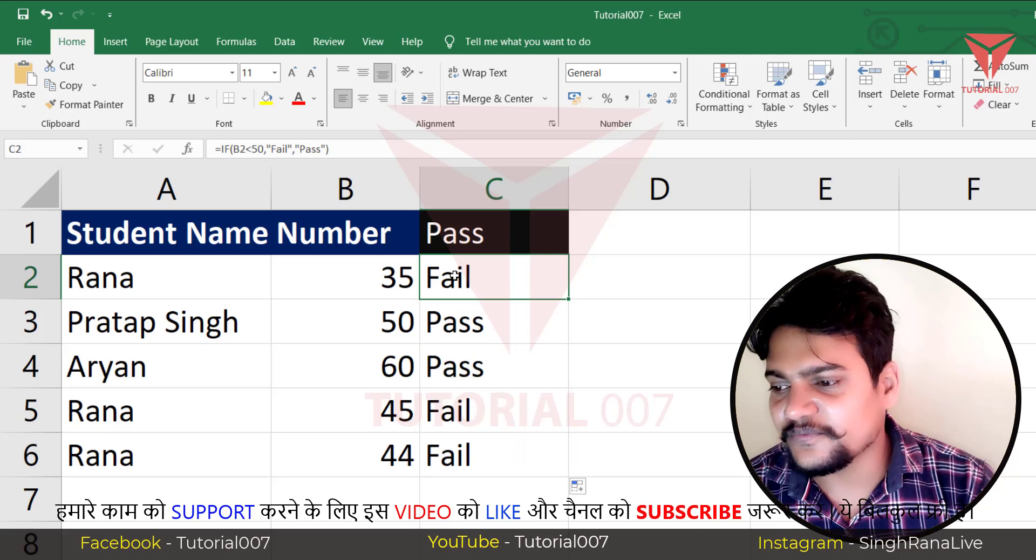
double_click(454, 276)
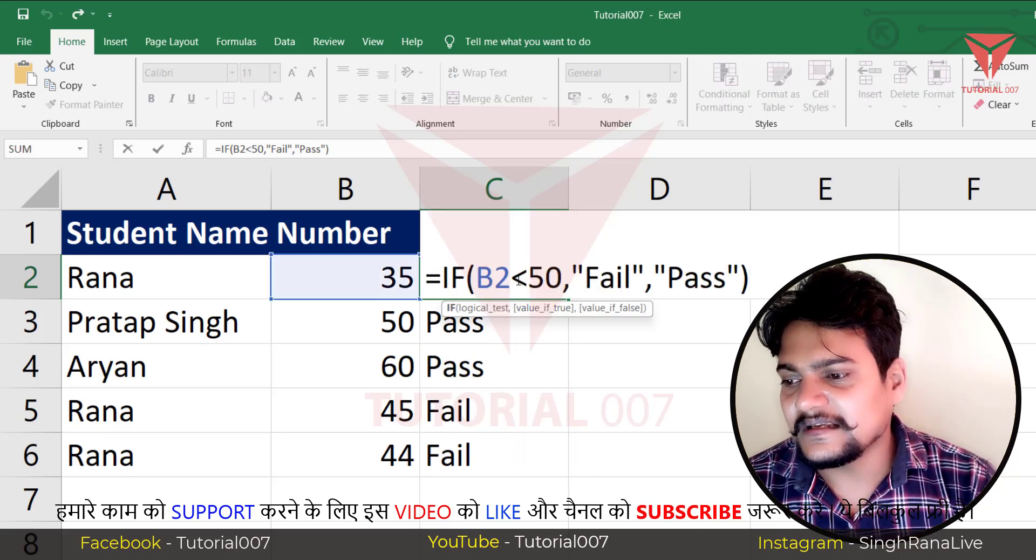
left_click_drag(512, 280, 544, 280)
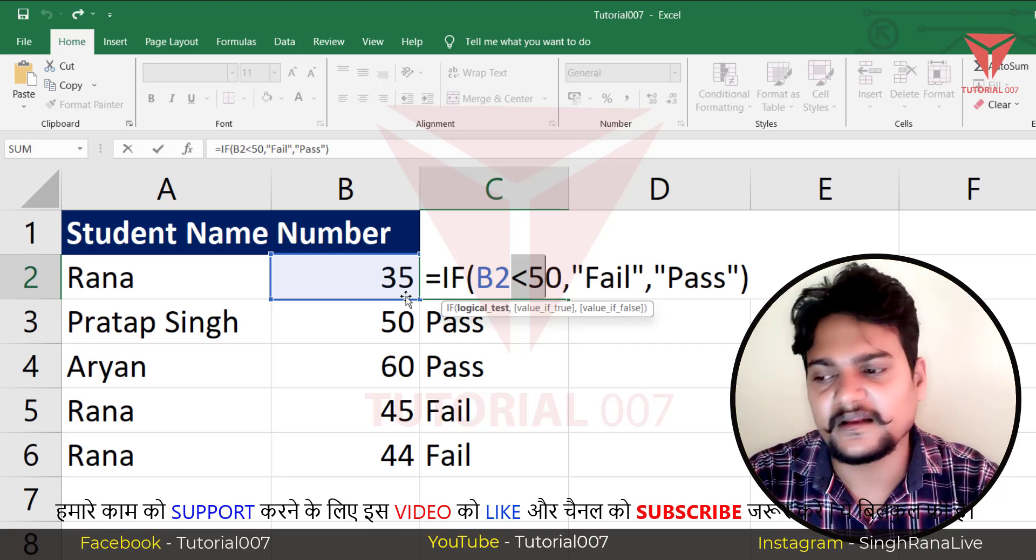
left_click(517, 285)
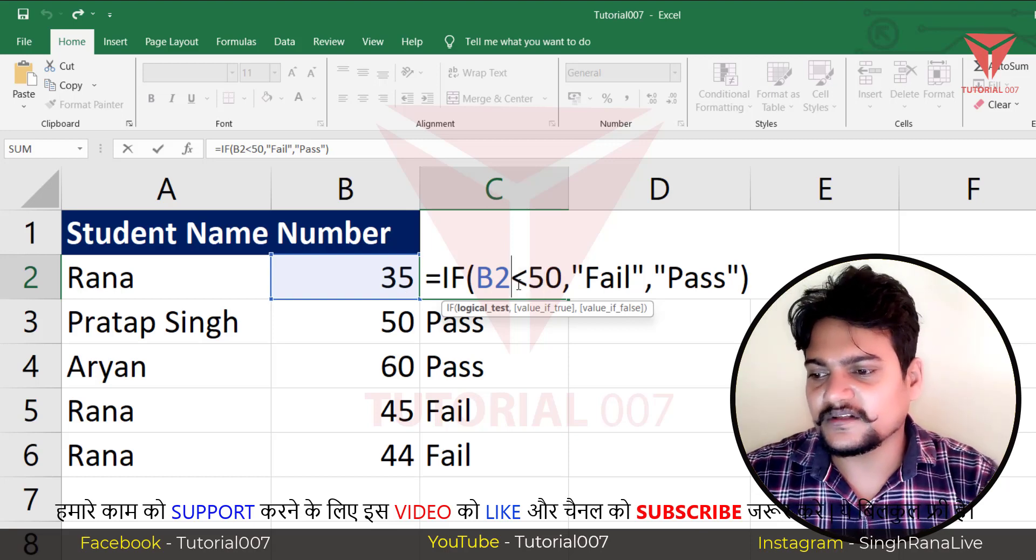
left_click_drag(518, 285, 528, 286)
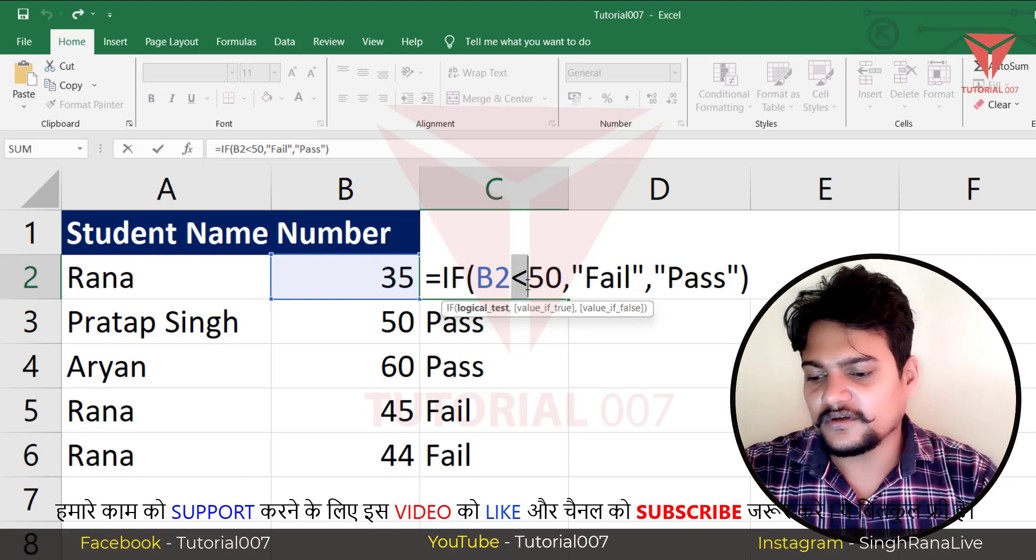
type("=")
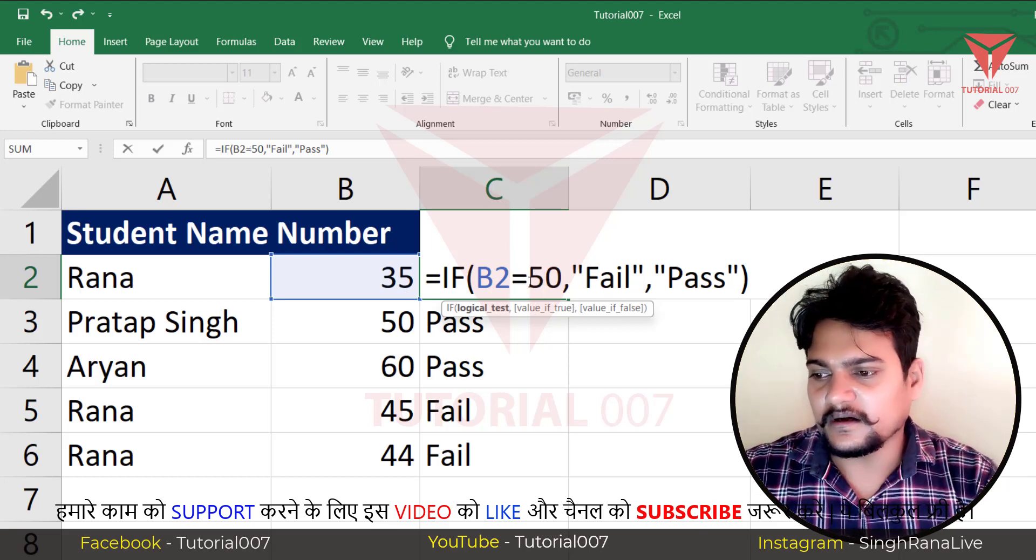
left_click_drag(528, 279, 561, 279)
type("3")
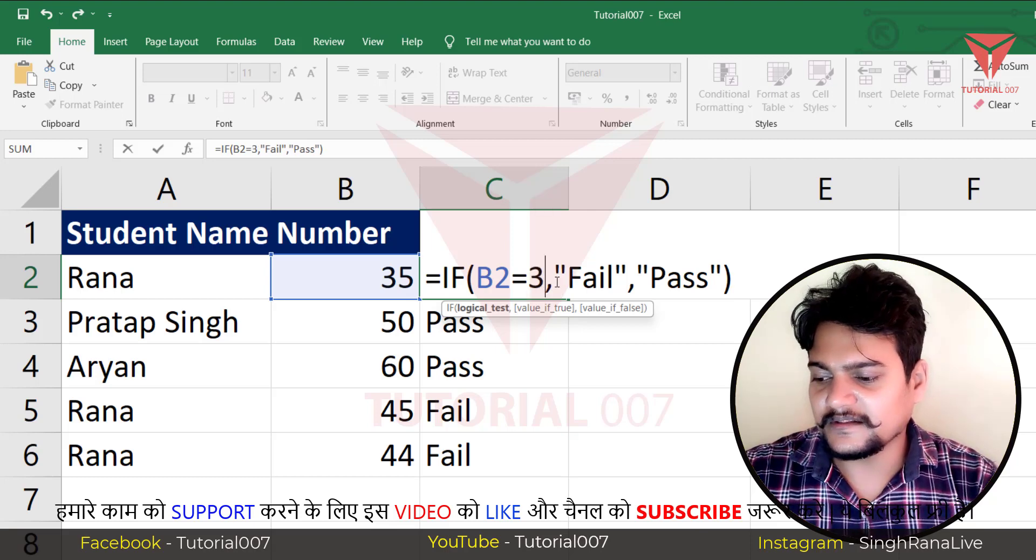
type("5")
Replace the results with "3rd Pos" and "None" and commit the C2 formula.
double_click(593, 280)
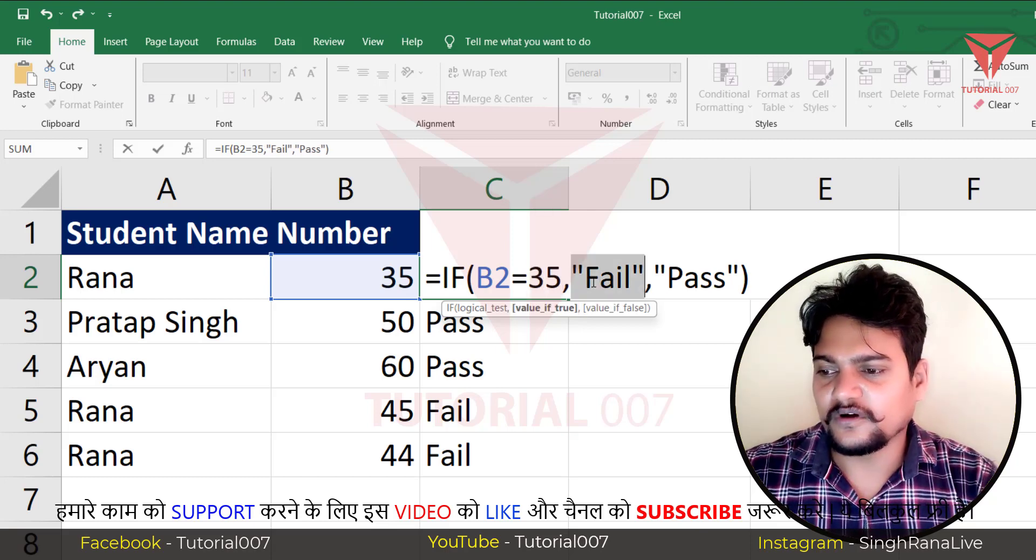
left_click(594, 279)
left_click_drag(585, 279, 630, 280)
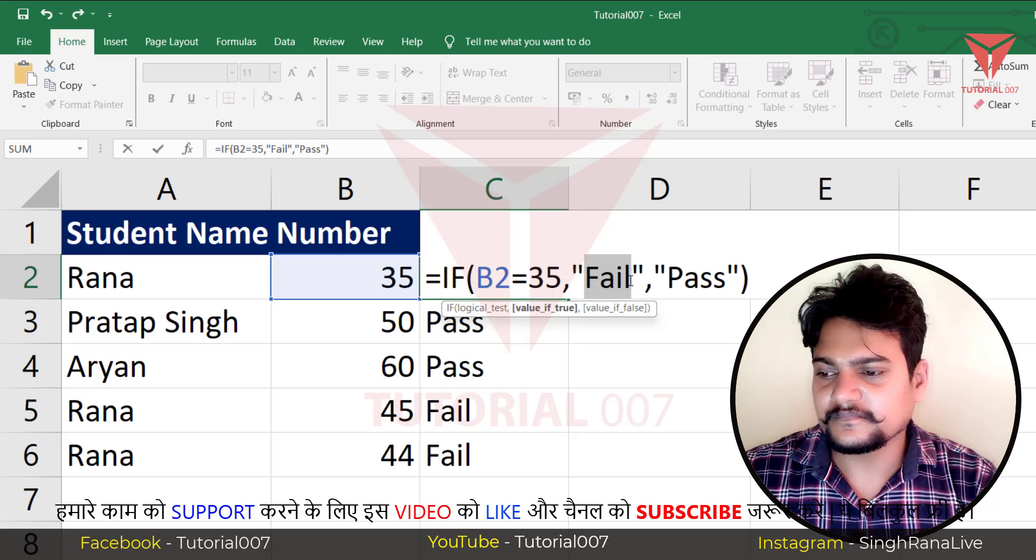
type("3rd ")
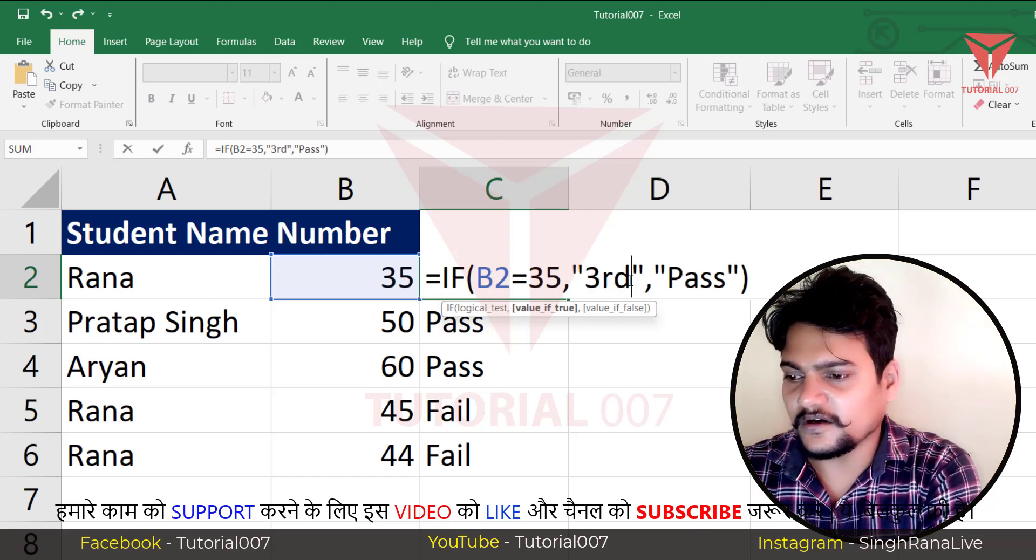
type("Pos")
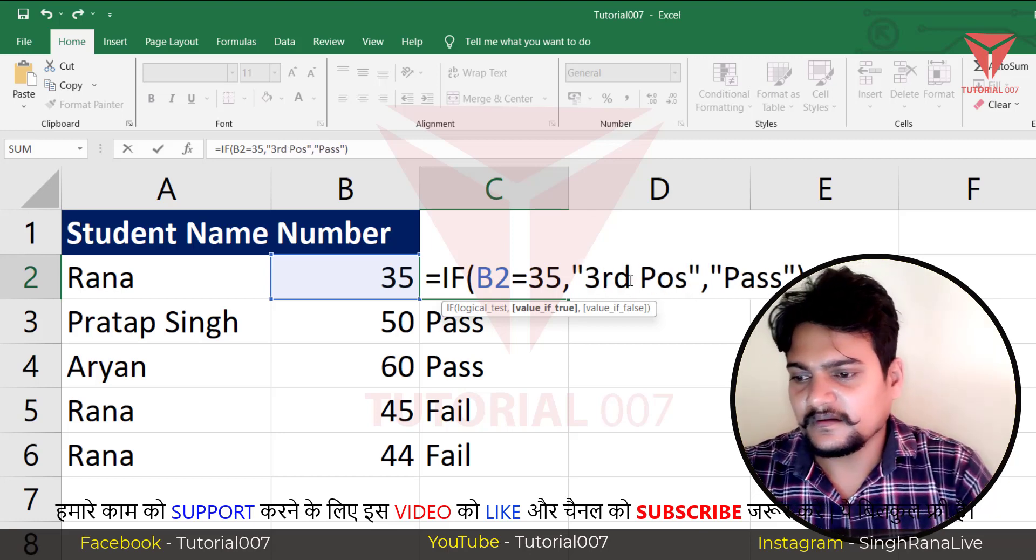
left_click_drag(723, 278, 783, 276)
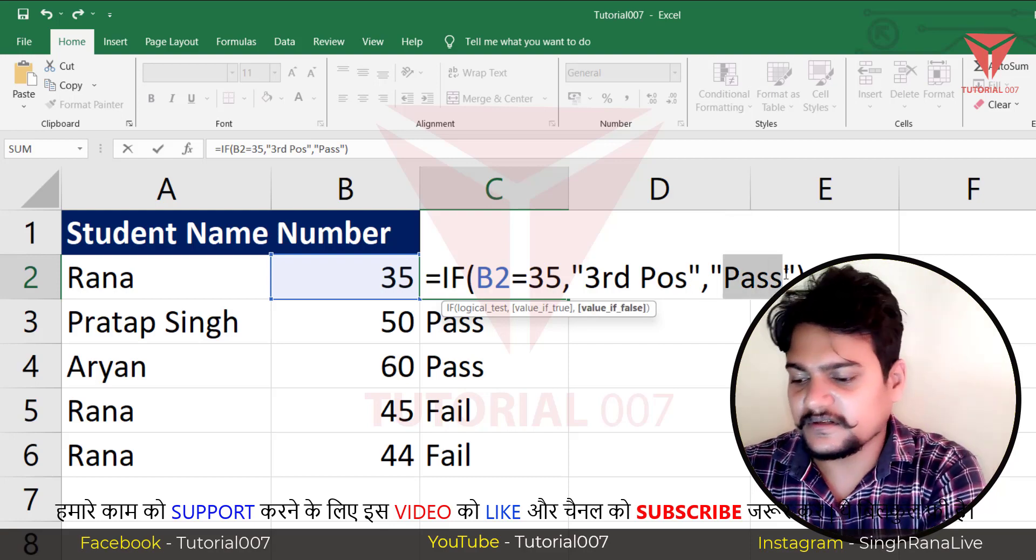
type("None")
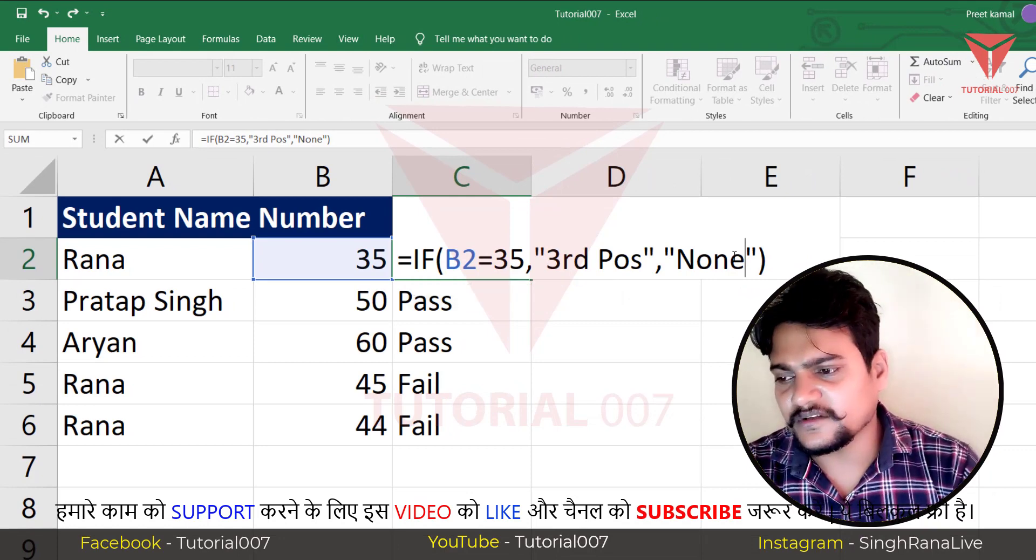
key("Return")
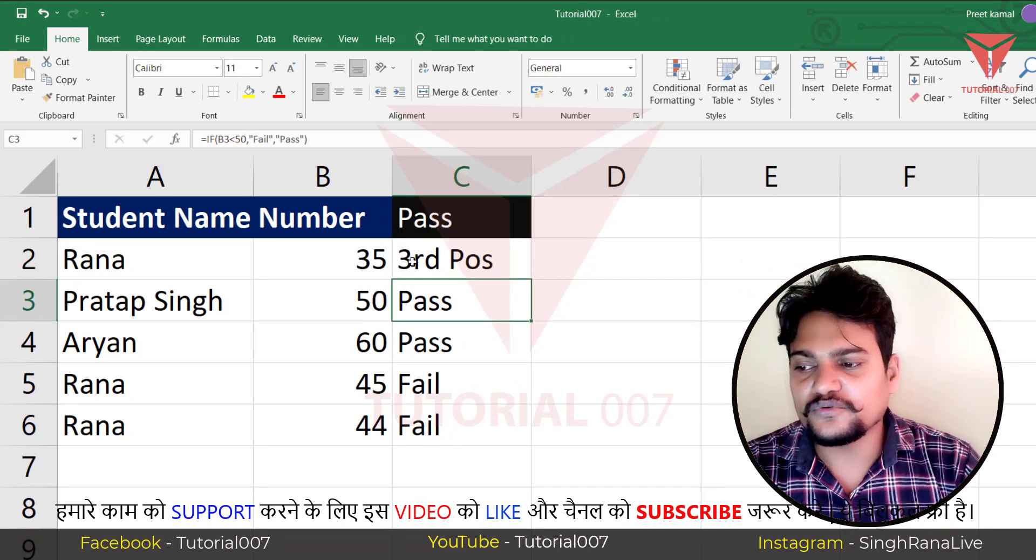
Re-confirm C2's IF formula so it shows 3rd Pos, then select D2 and A3.
left_click(366, 261)
left_click(447, 264)
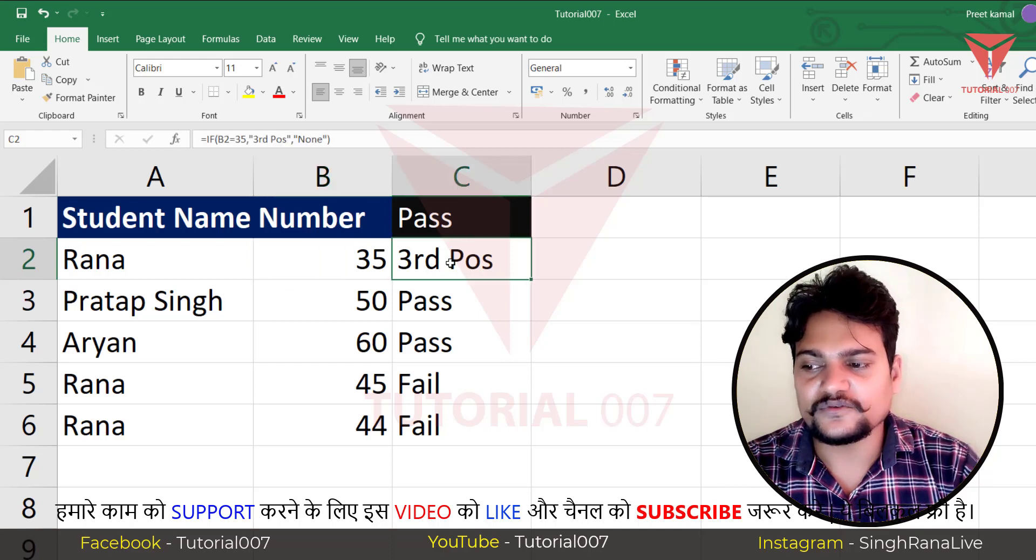
double_click(446, 262)
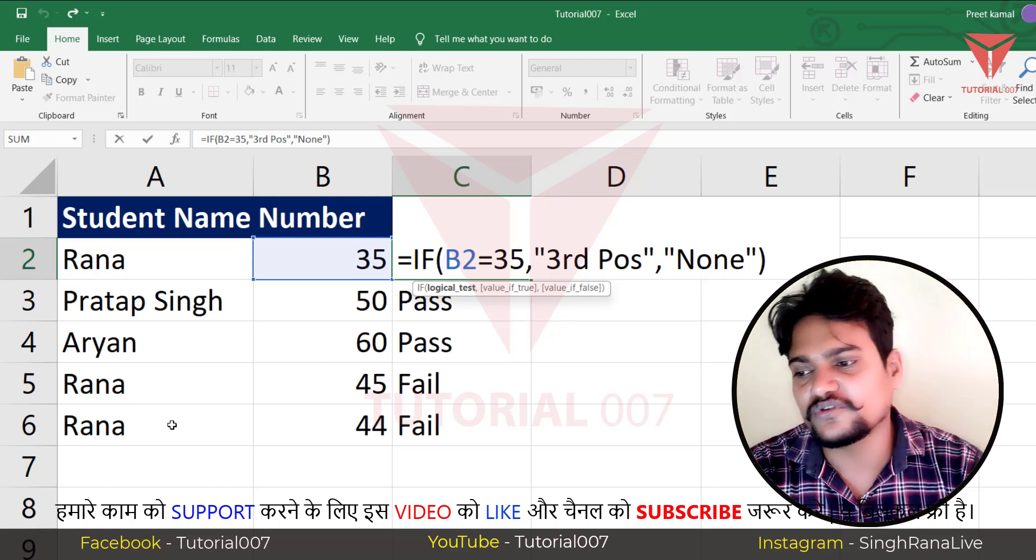
left_click(496, 446)
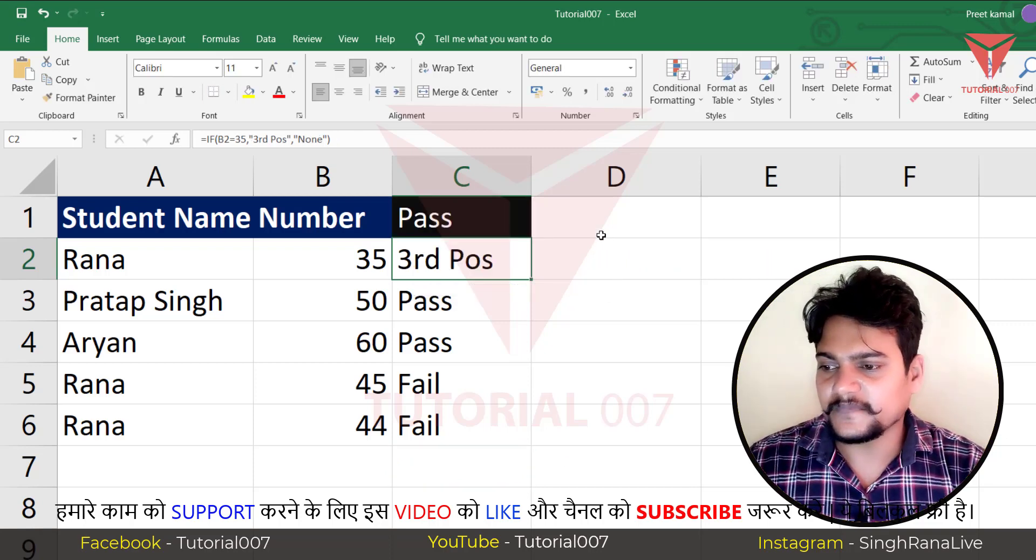
left_click(599, 232)
left_click(580, 270)
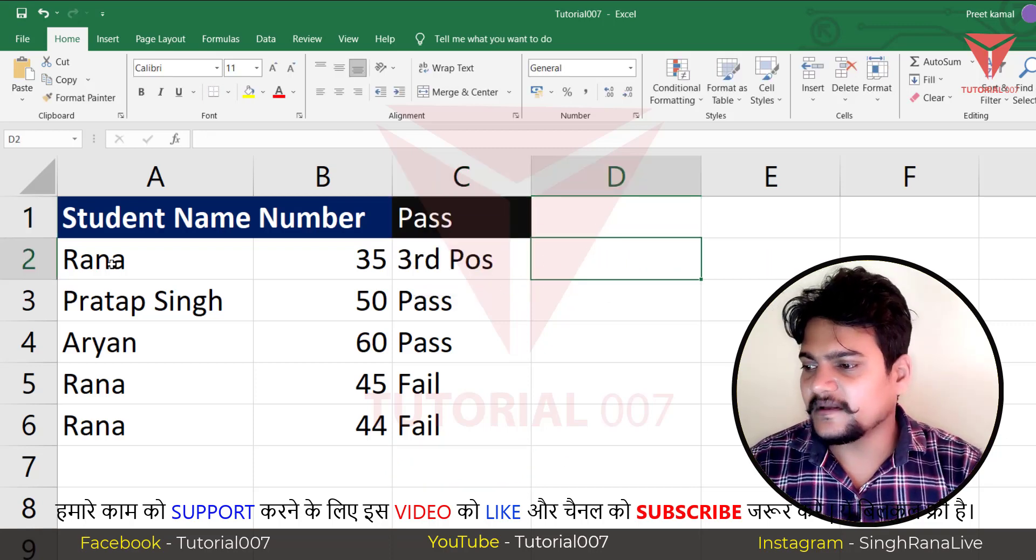
left_click(123, 311)
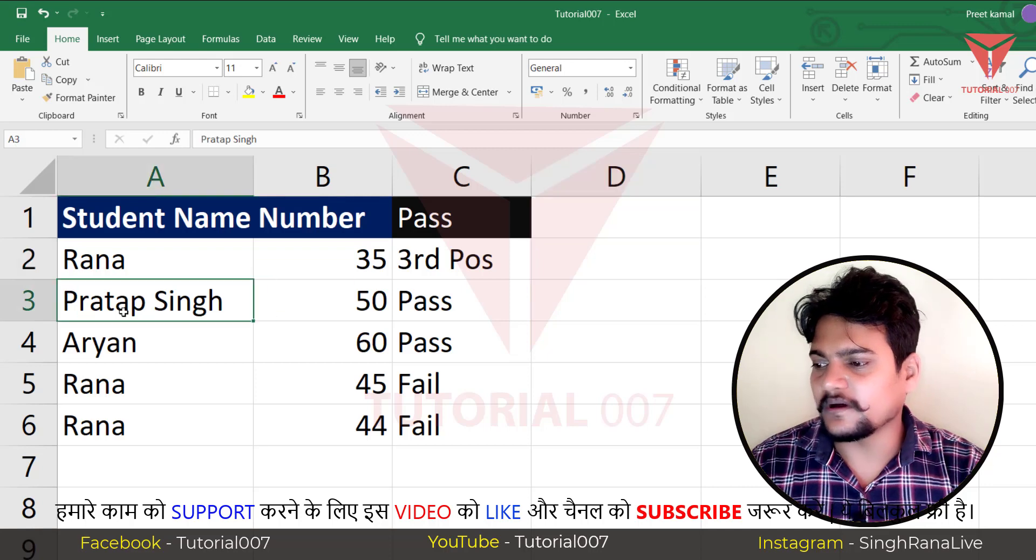
Delete the student name from cell A4.
left_click(118, 343)
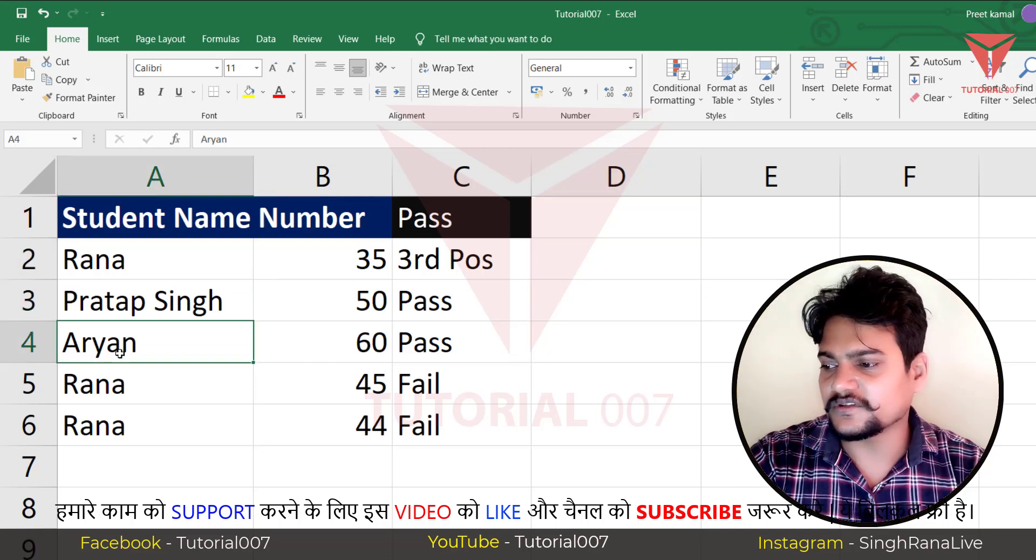
key("Delete")
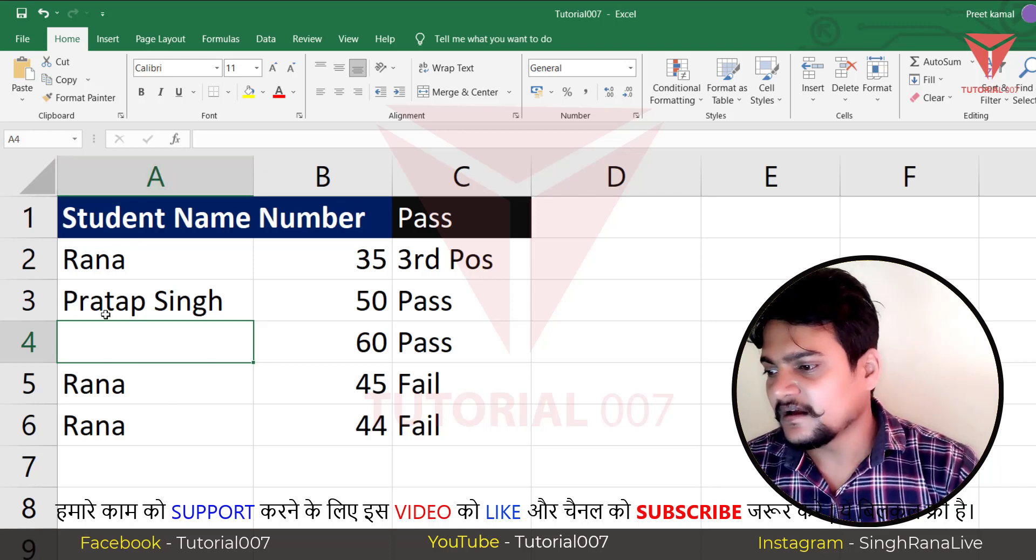
Enter =IF(A2<>"",1,0) in D2 so it shows 1.
left_click(583, 251)
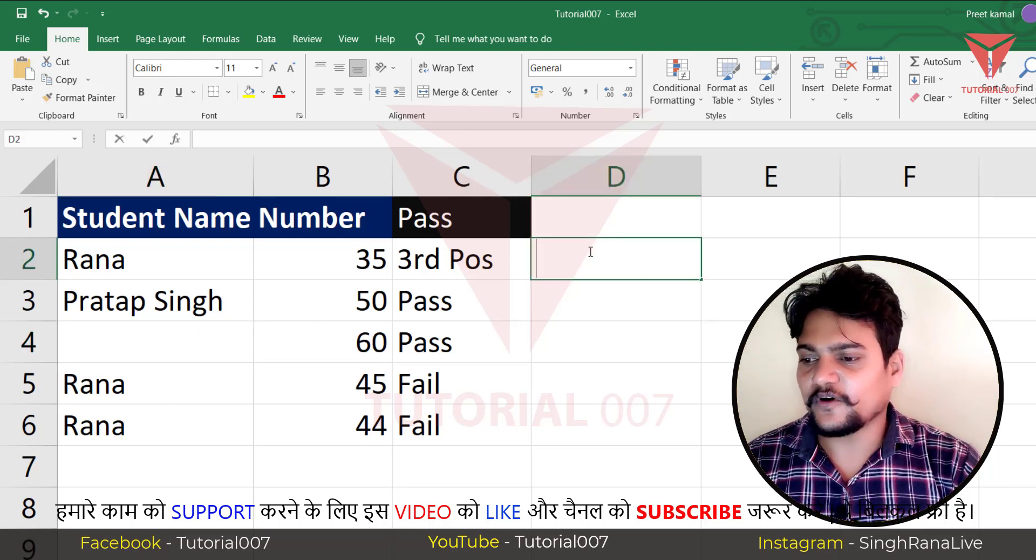
double_click(589, 252)
type("=")
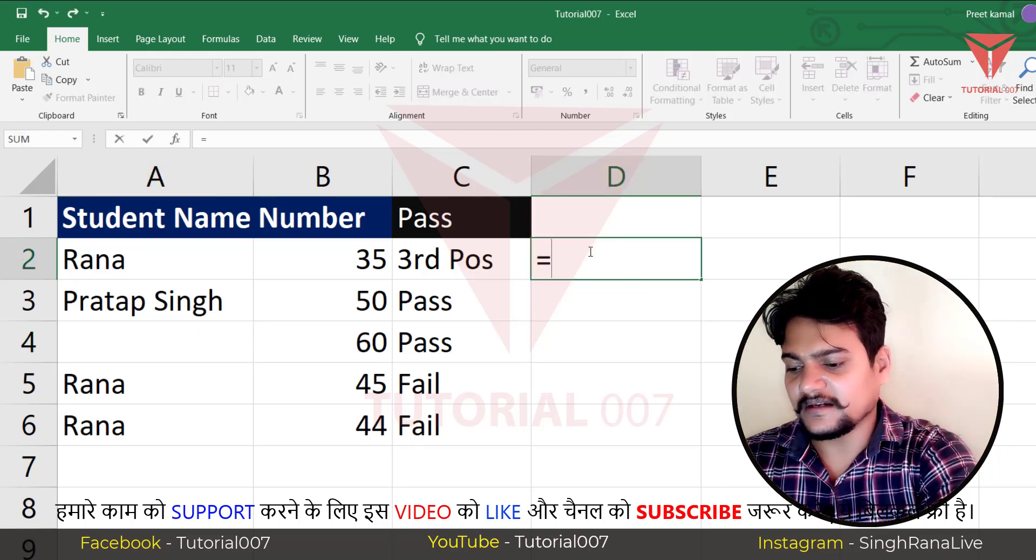
type("IF")
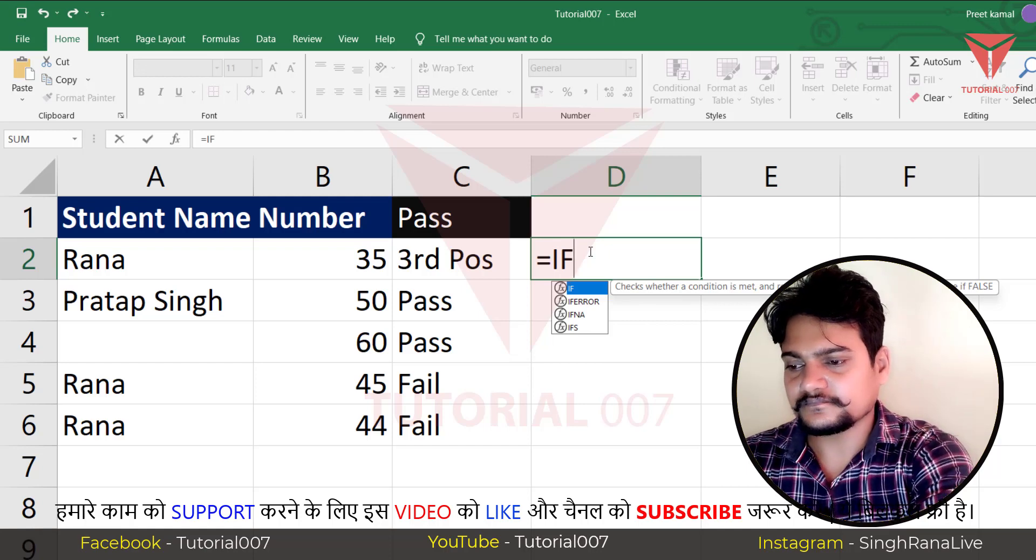
type("(")
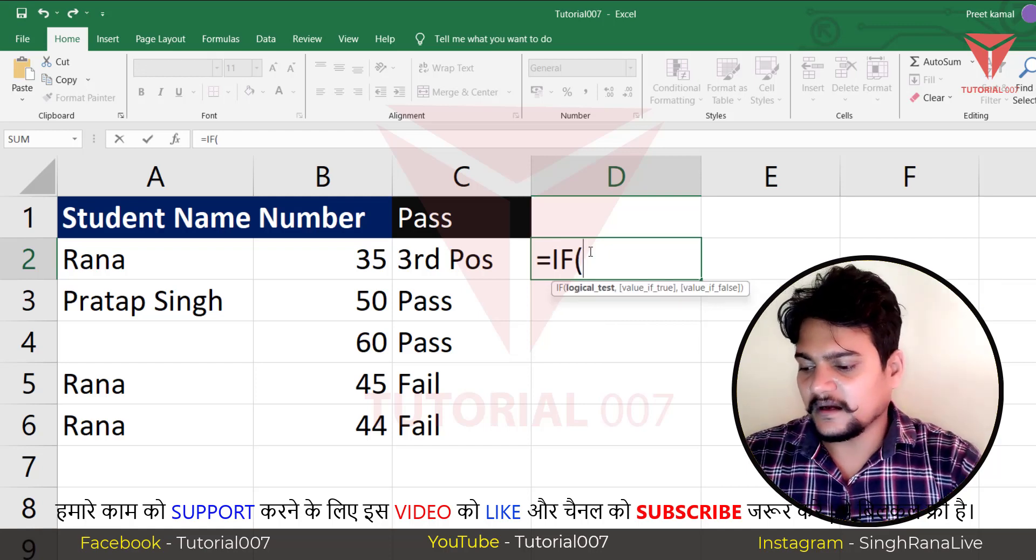
type("A2")
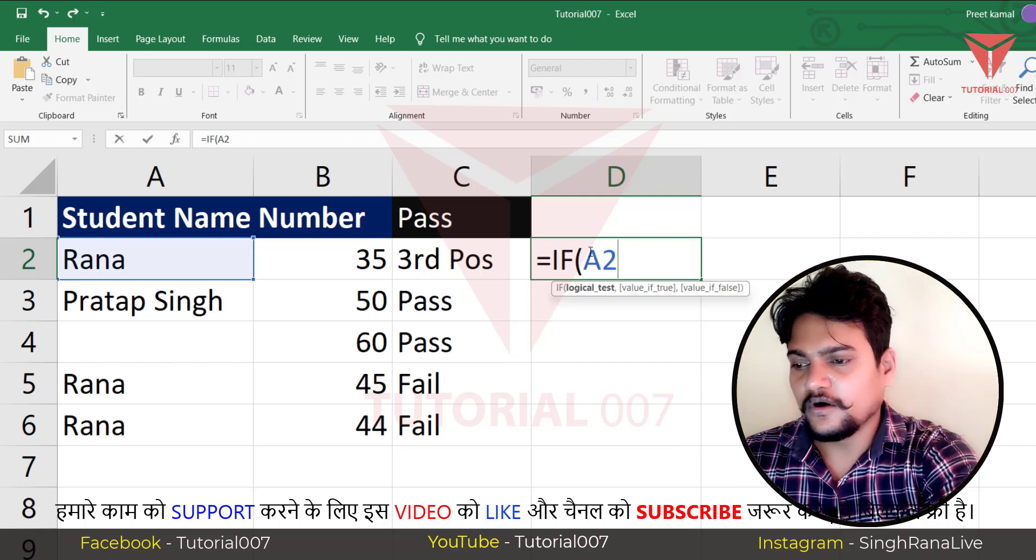
type("<>")
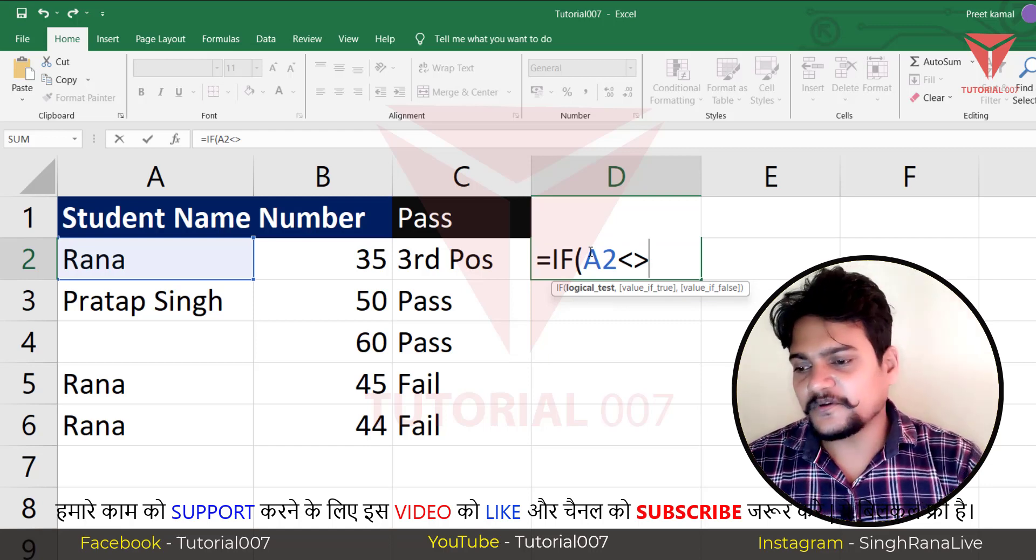
type("\"\"")
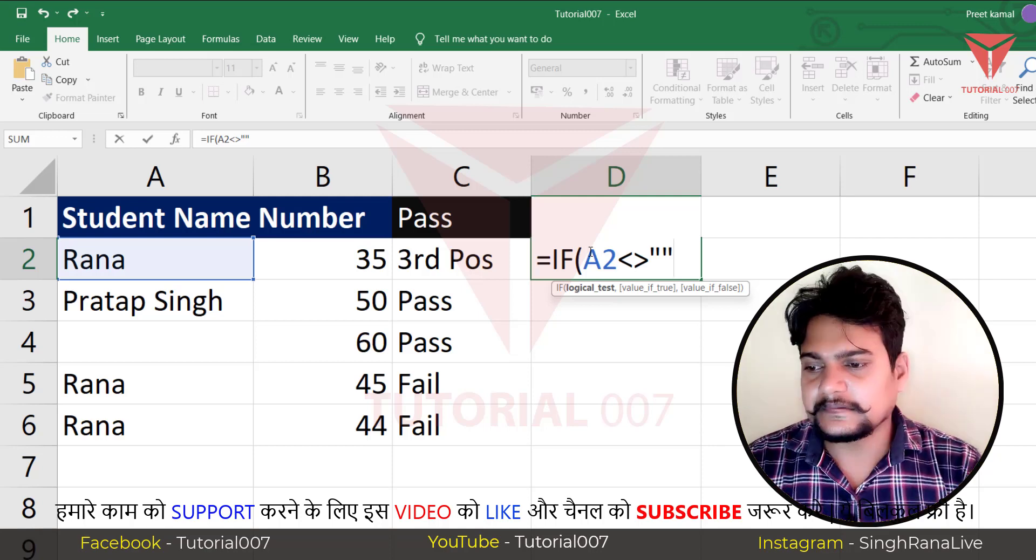
type(",")
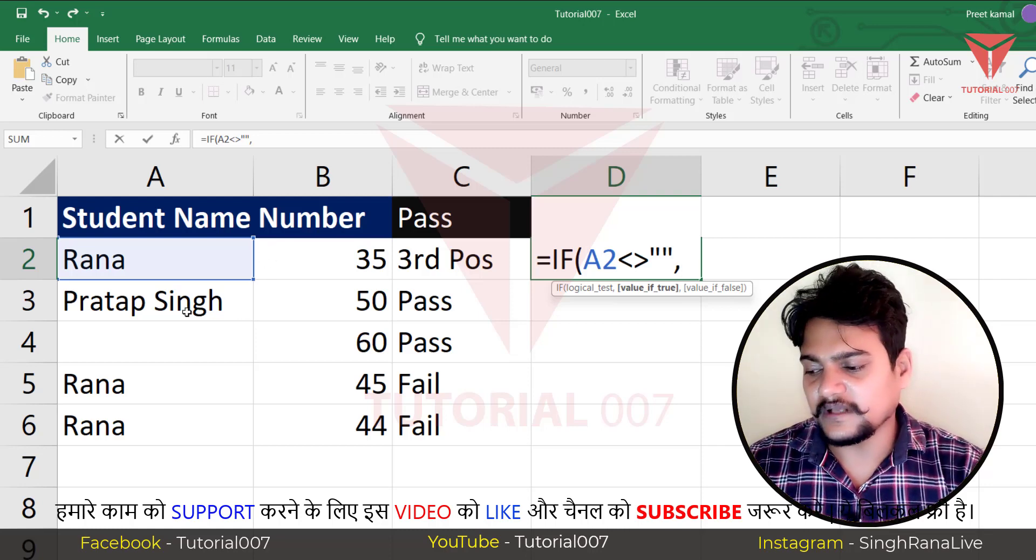
type("1,")
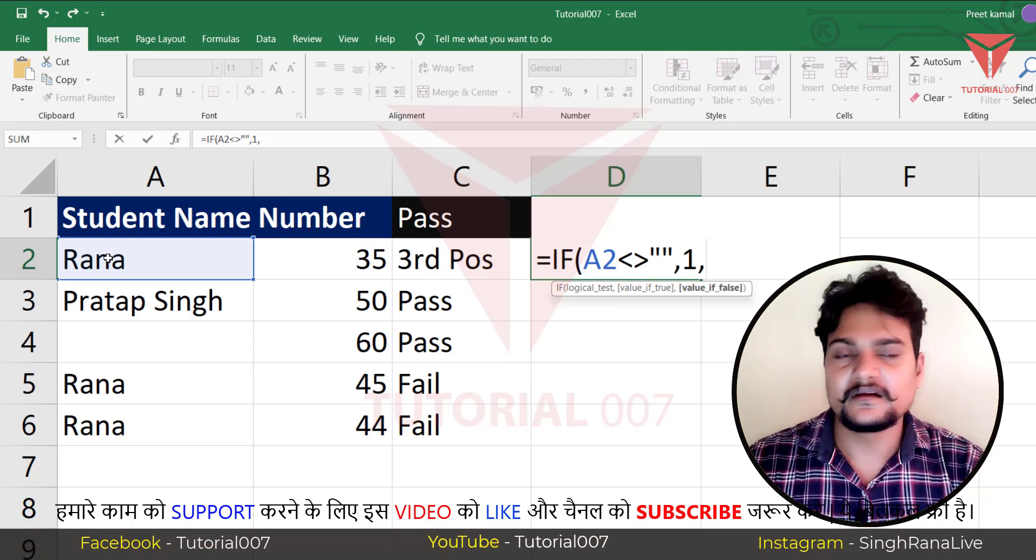
type("0")
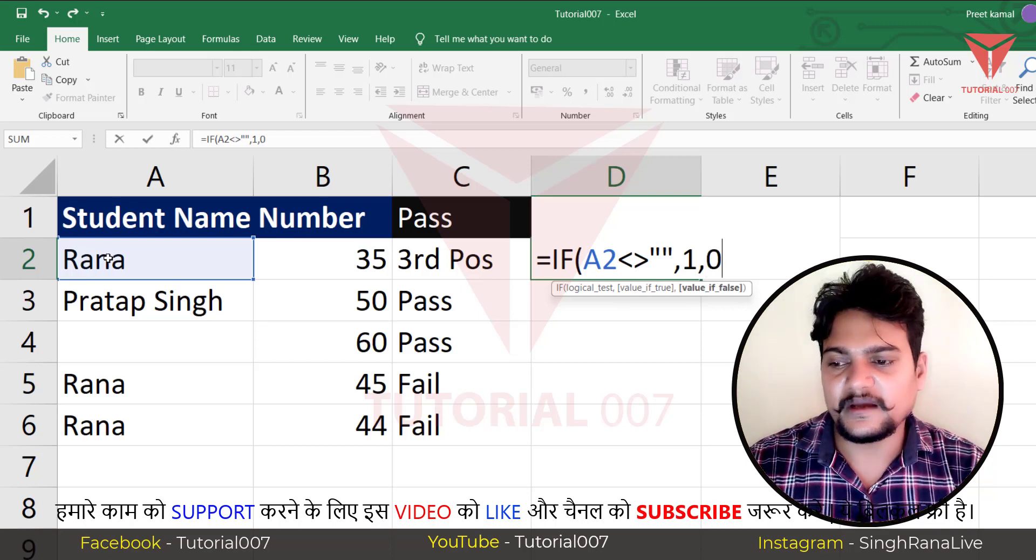
type(")")
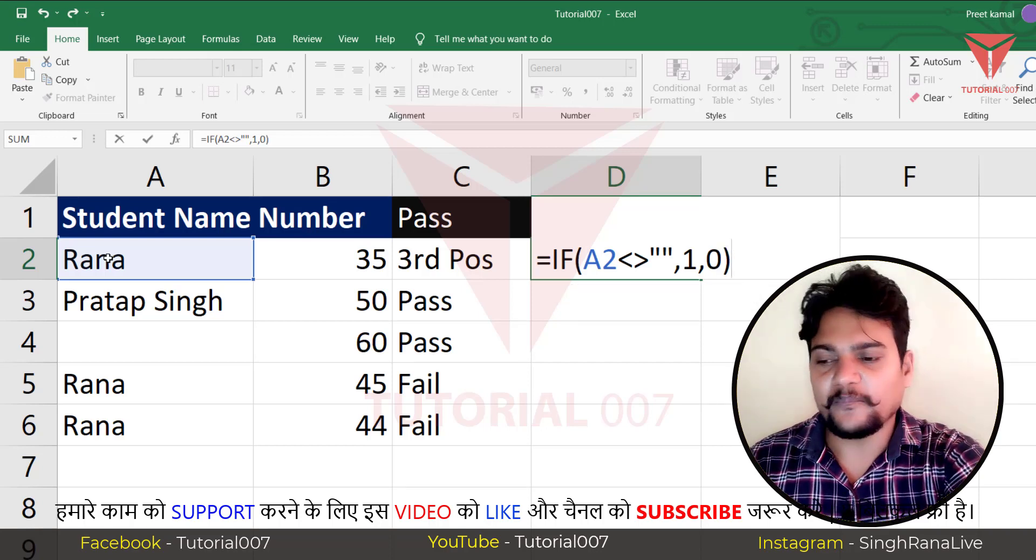
key("ctrl+Return")
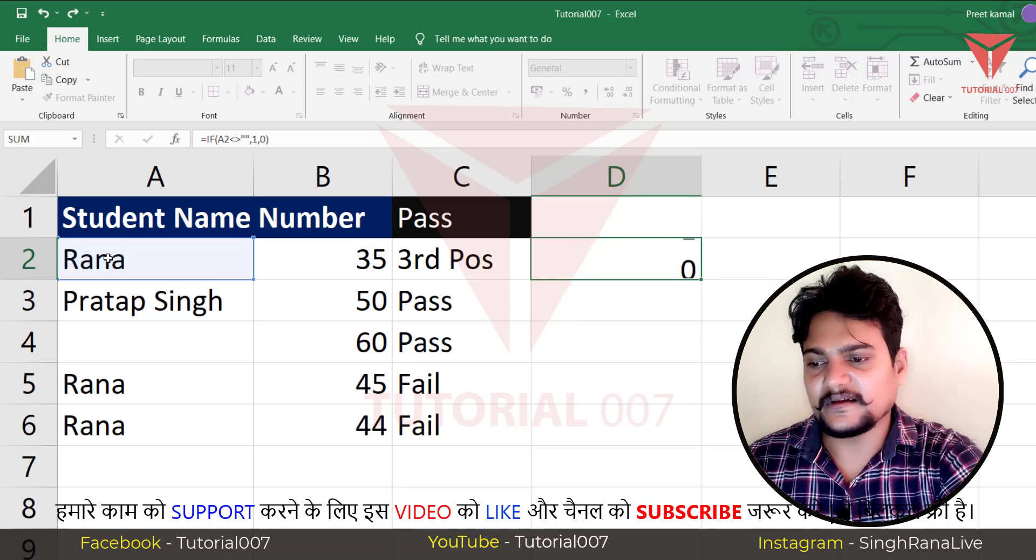
key("Left")
Replace the 1 in D2's formula with "Not Blank".
left_click(633, 274)
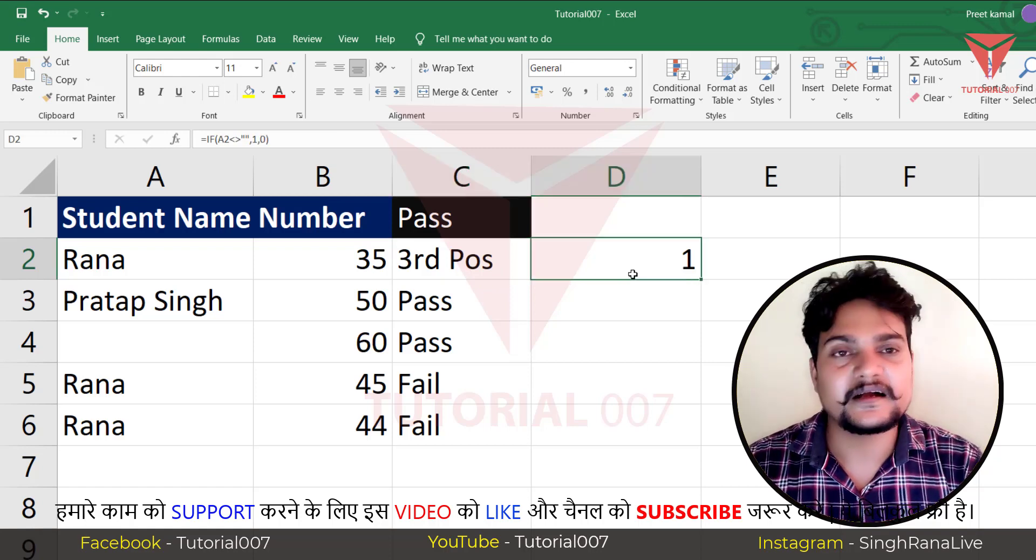
double_click(643, 268)
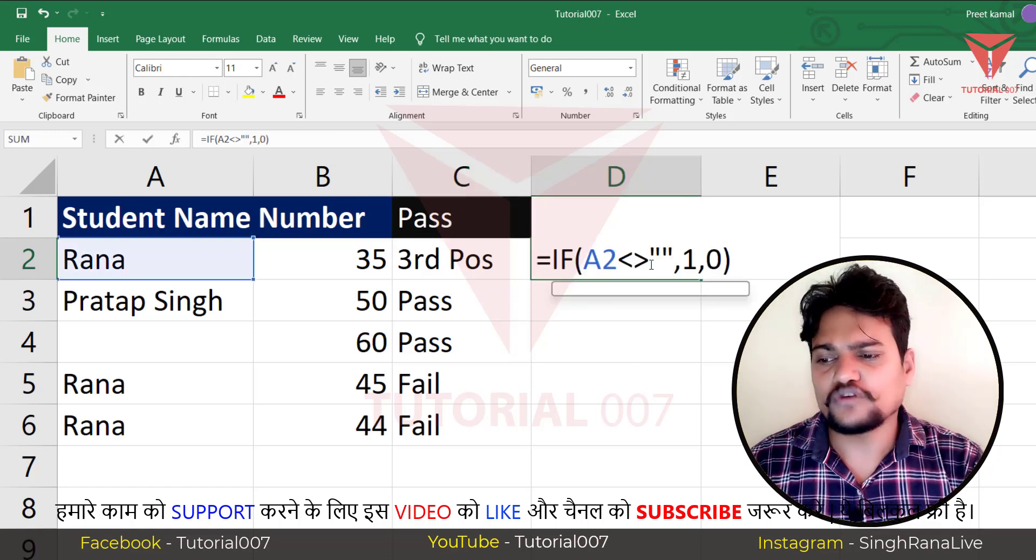
double_click(692, 262)
type("\"\"")
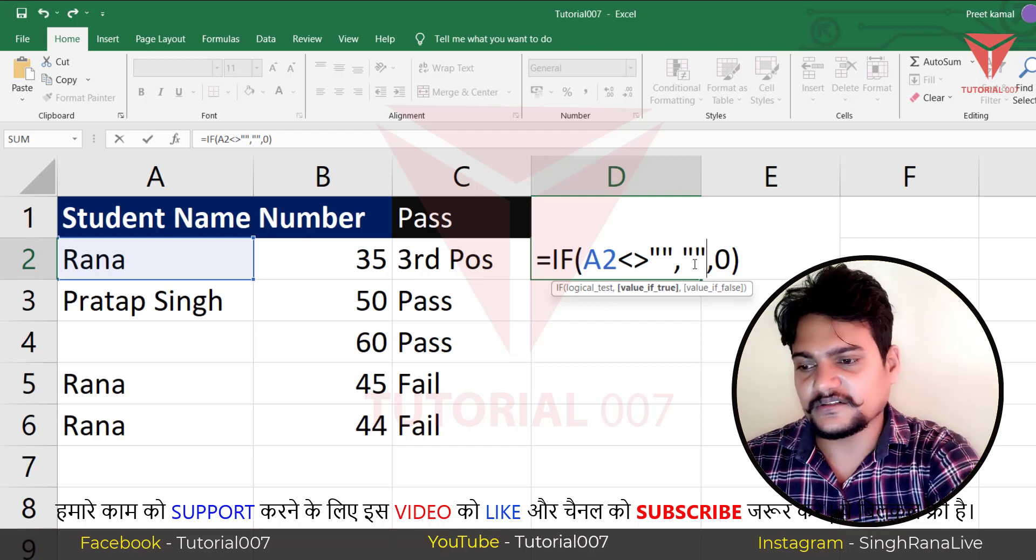
key("Left")
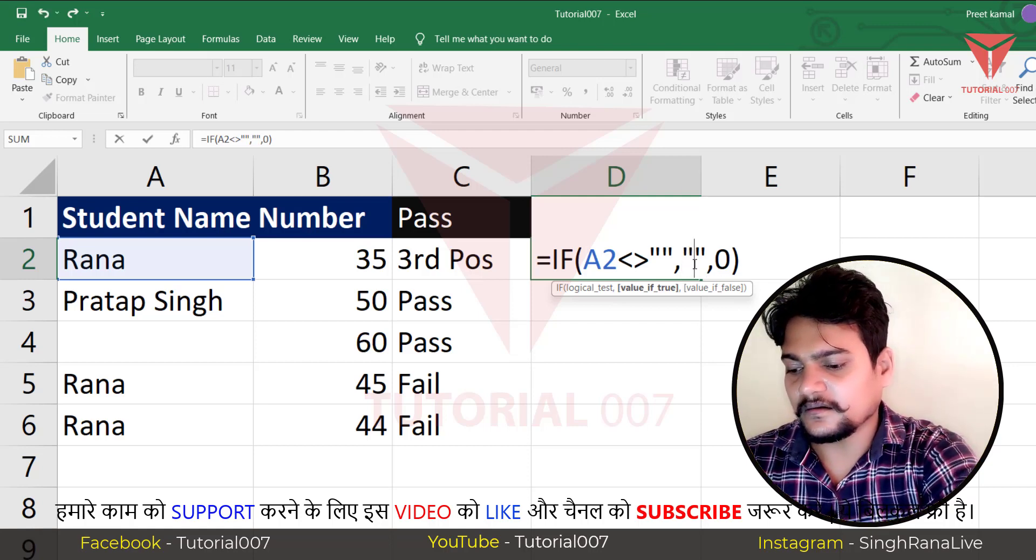
type("Not Bl")
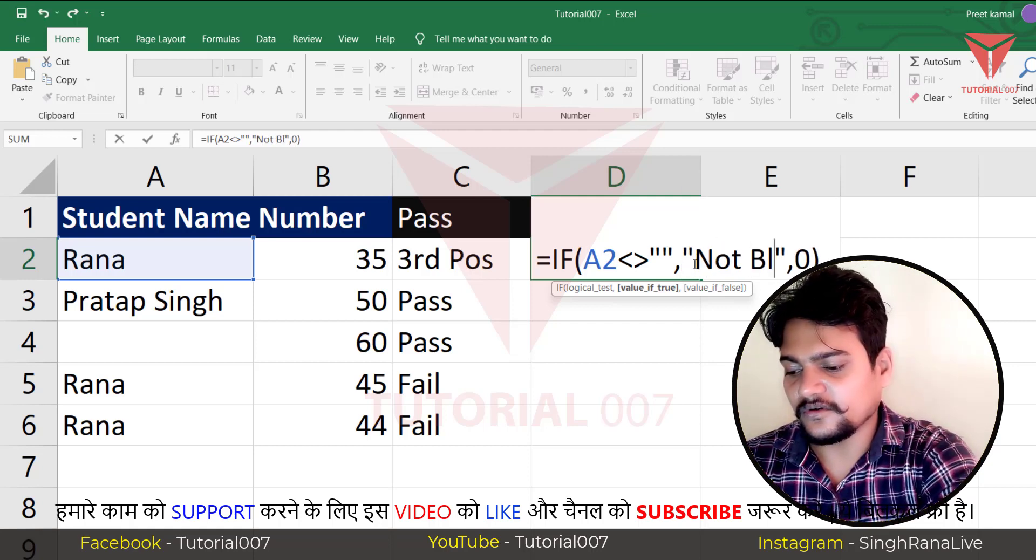
type("ank")
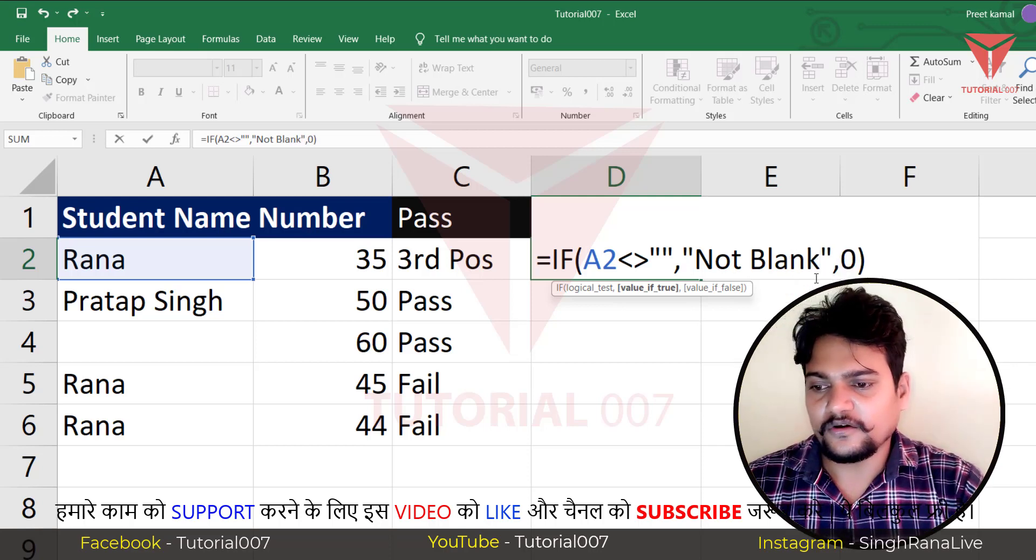
Replace the 0 with "Blank" and commit the D2 formula.
left_click(845, 261)
key("Delete")
type("\"")
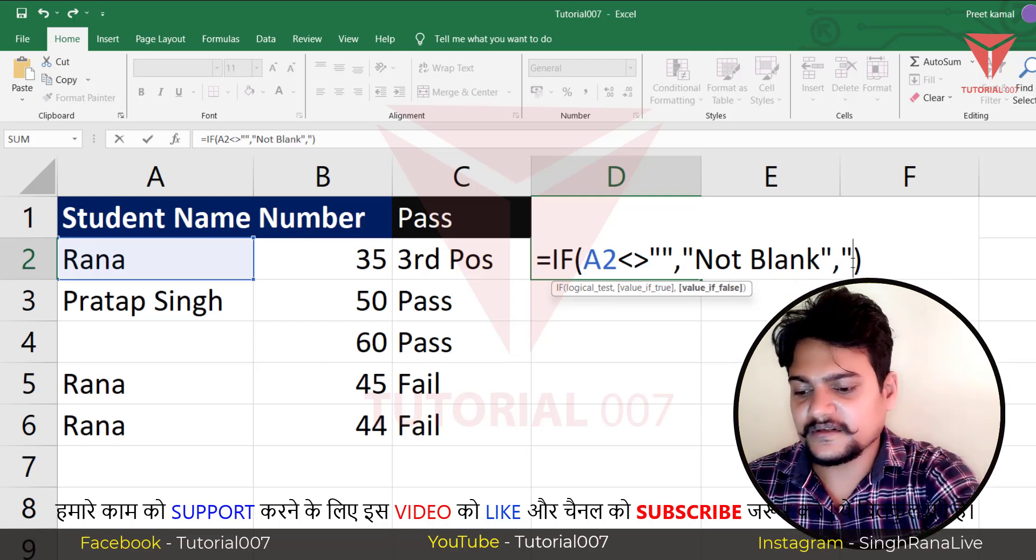
type("\"")
left_click(853, 261)
type("Blan")
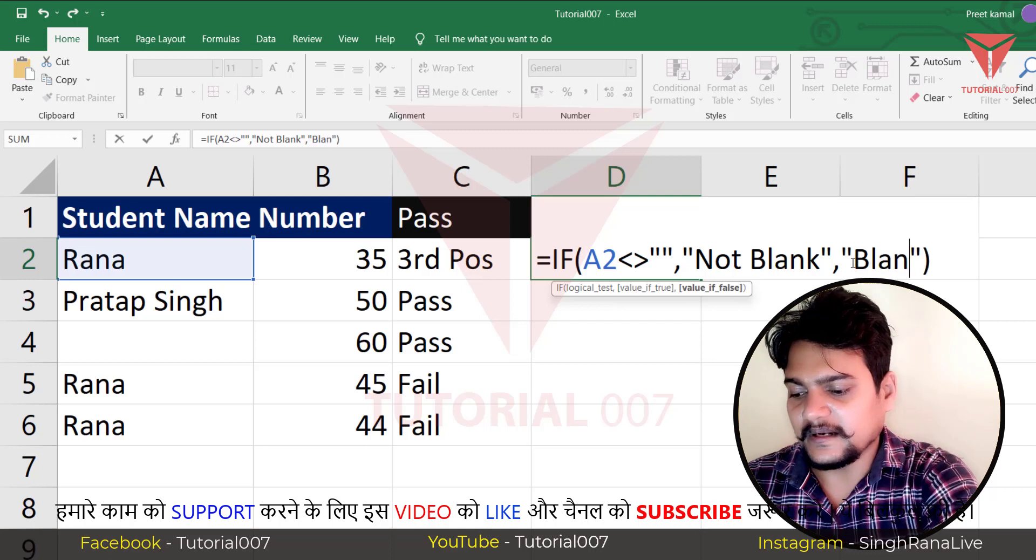
type("k")
key("Return")
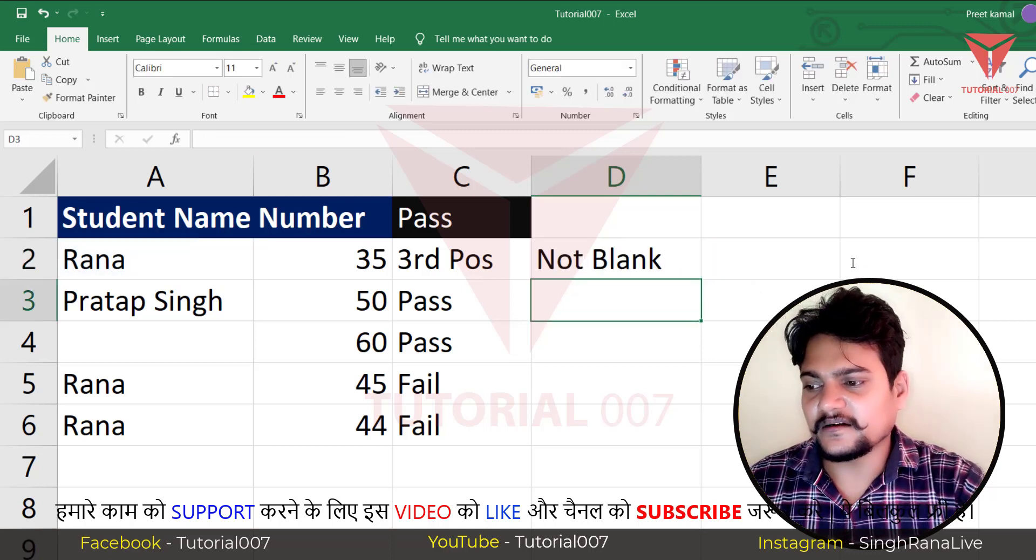
Fill D2's formula down to D6 and highlight row 4, which shows Blank.
left_click(657, 270)
left_click(28, 259)
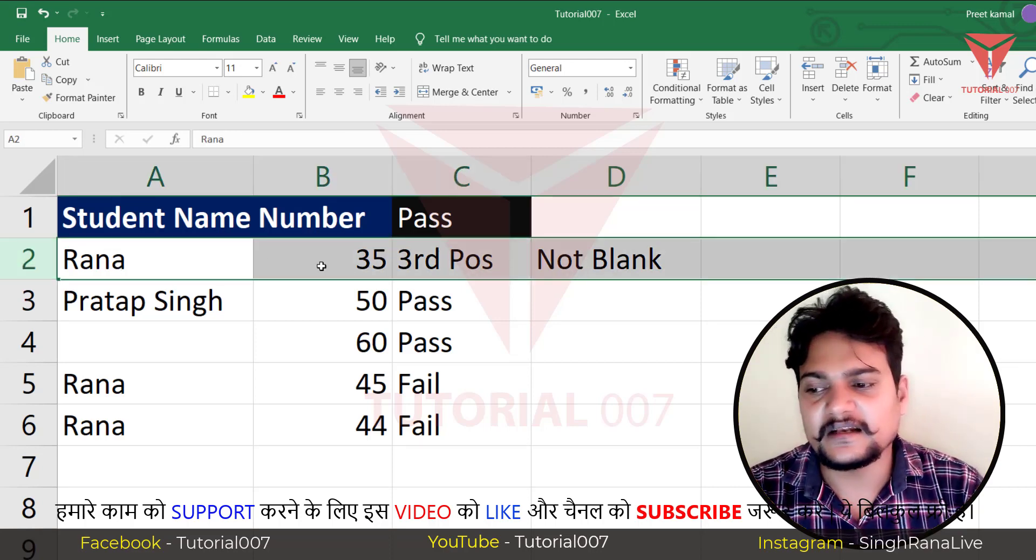
left_click(615, 287)
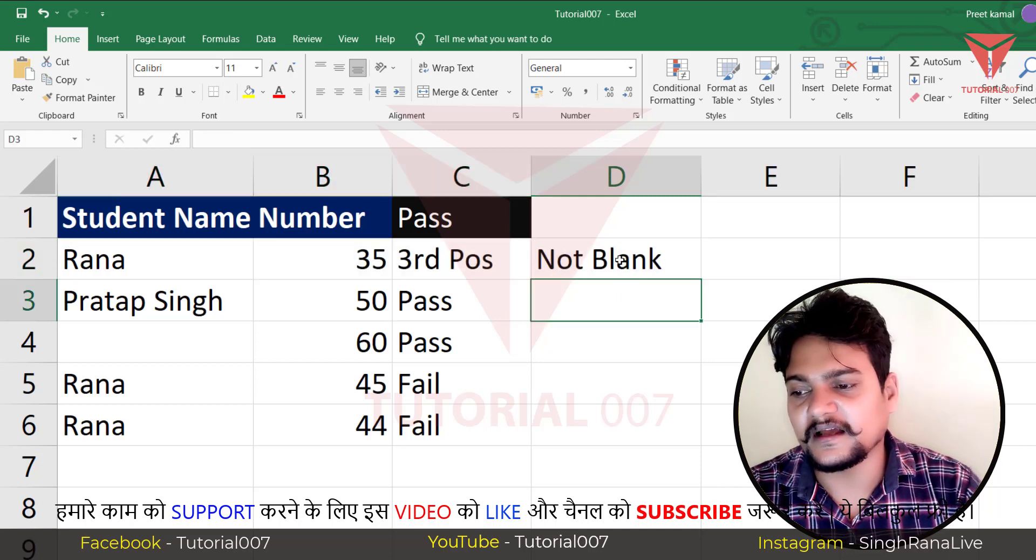
left_click(621, 261)
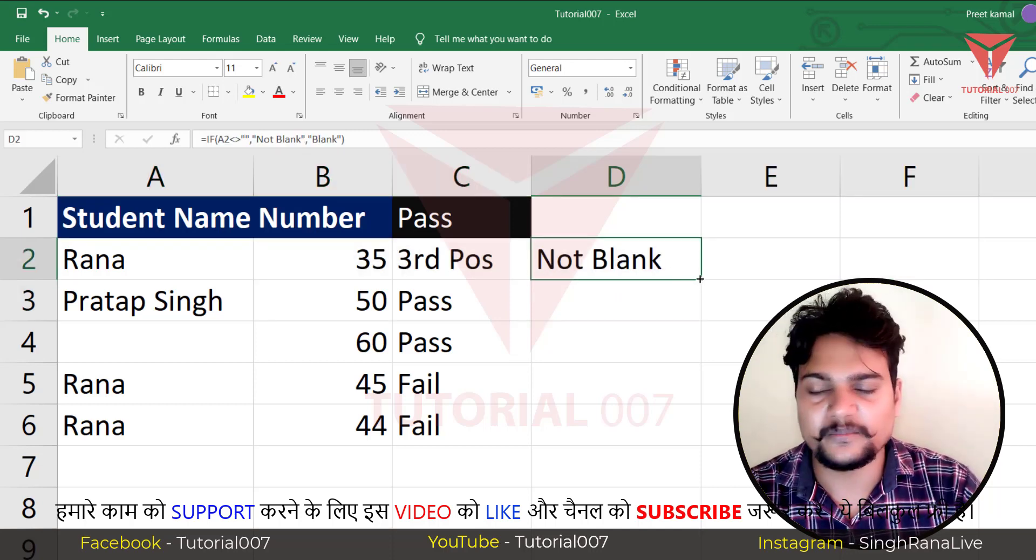
left_click_drag(700, 279, 696, 445)
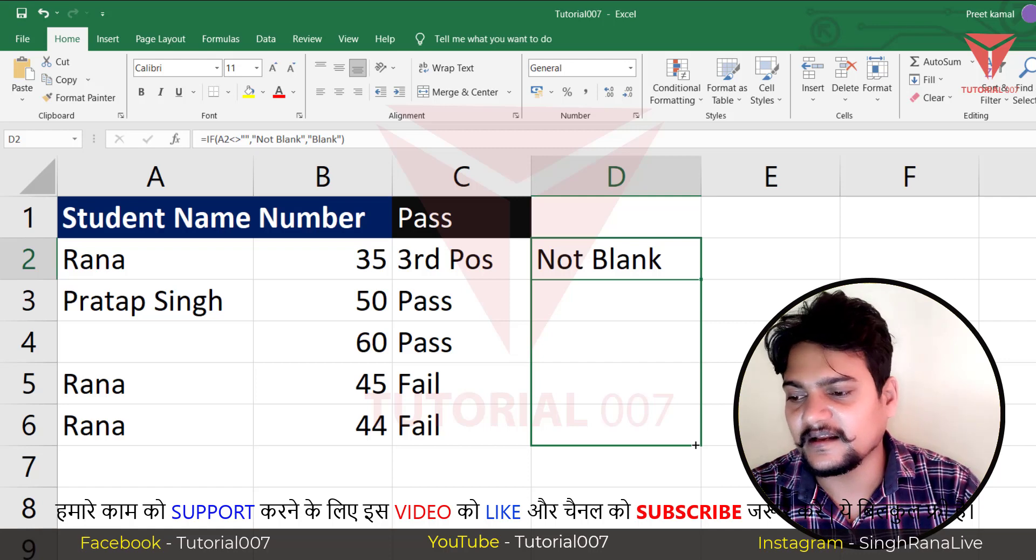
left_click(613, 259)
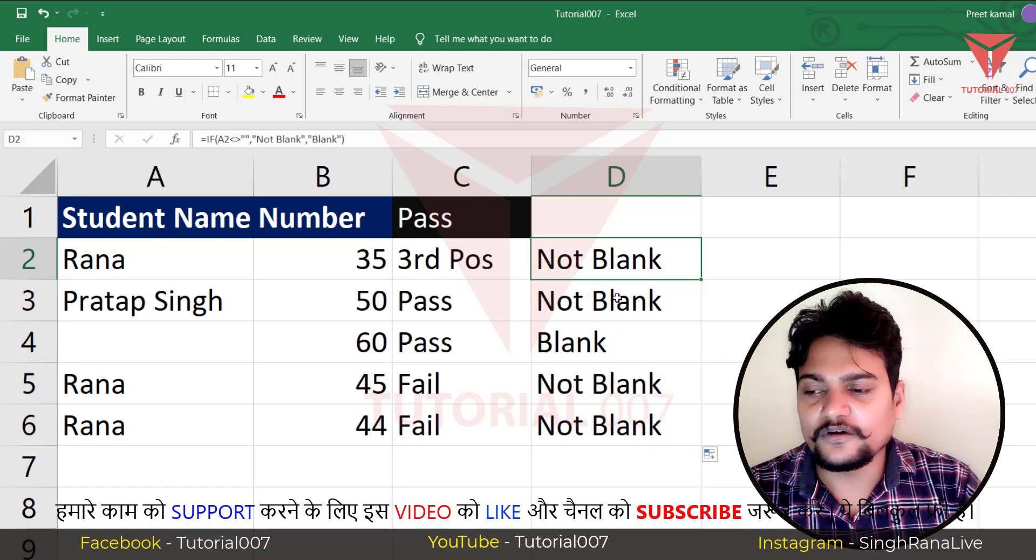
left_click(178, 350)
left_click(25, 343)
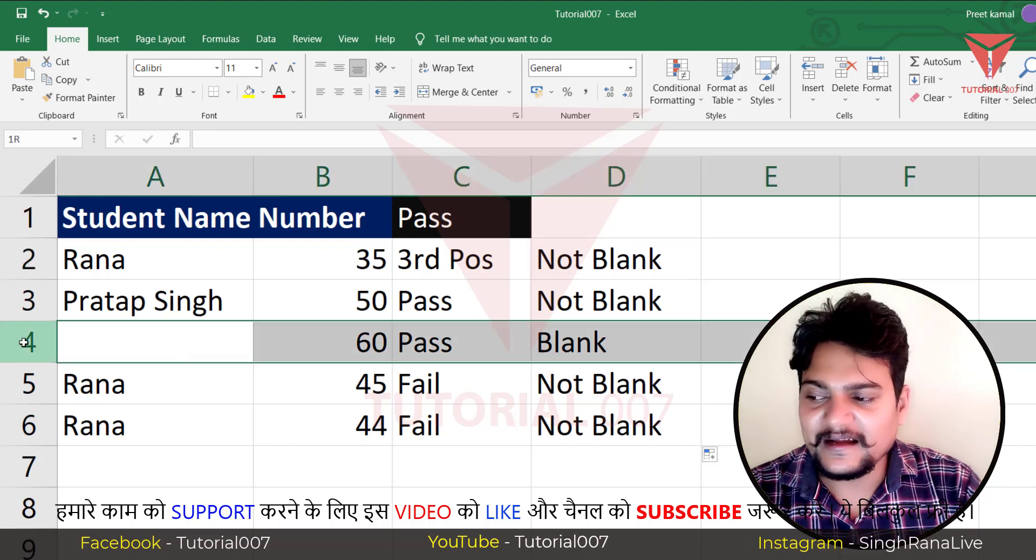